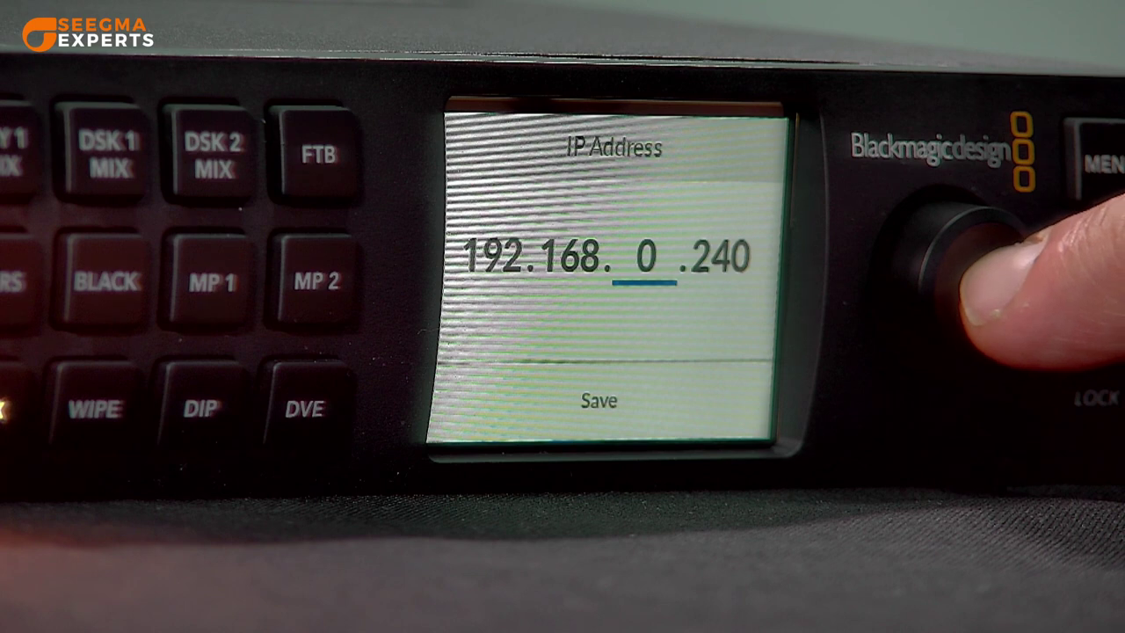
key(Return)
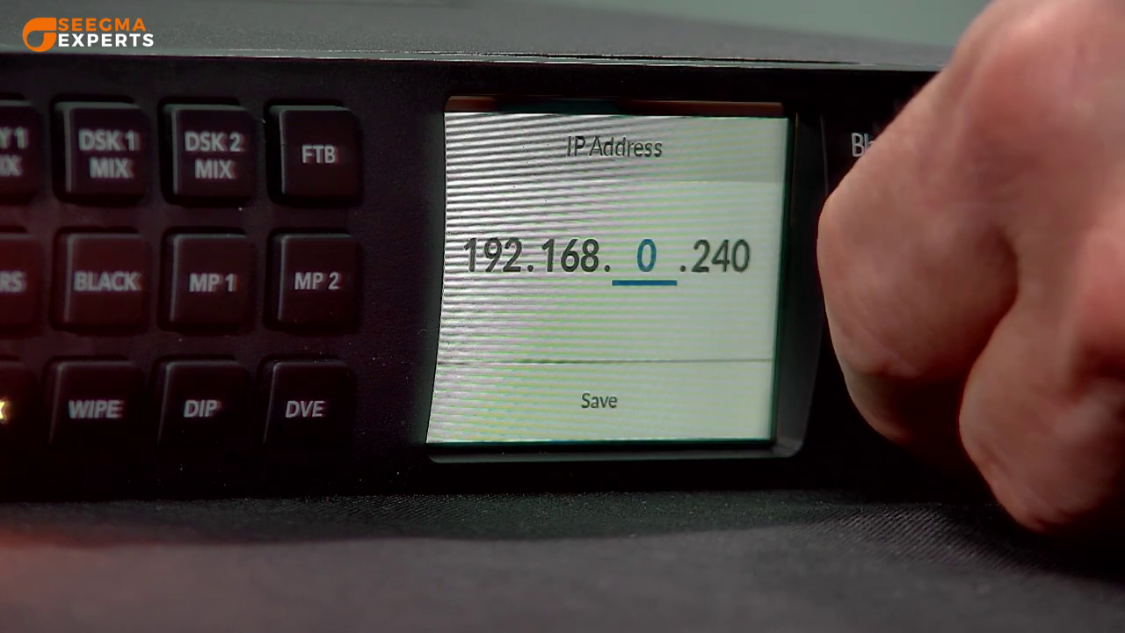
scroll(923, 378, up, 10)
scroll(923, 377, up, 15)
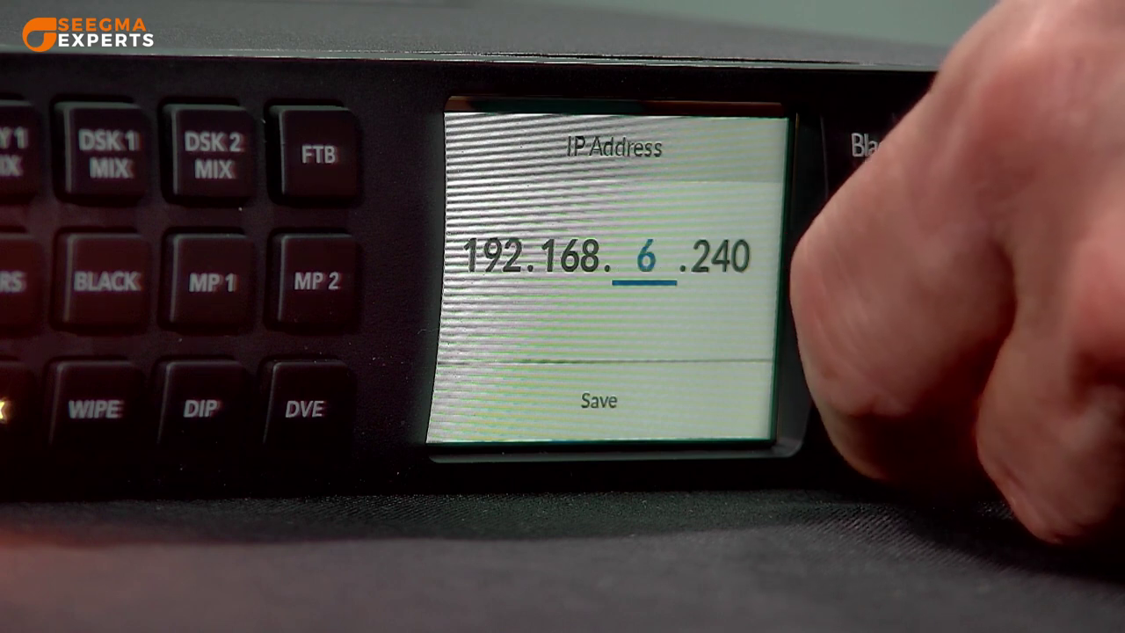
scroll(922, 378, up, 4)
scroll(923, 378, down, 2)
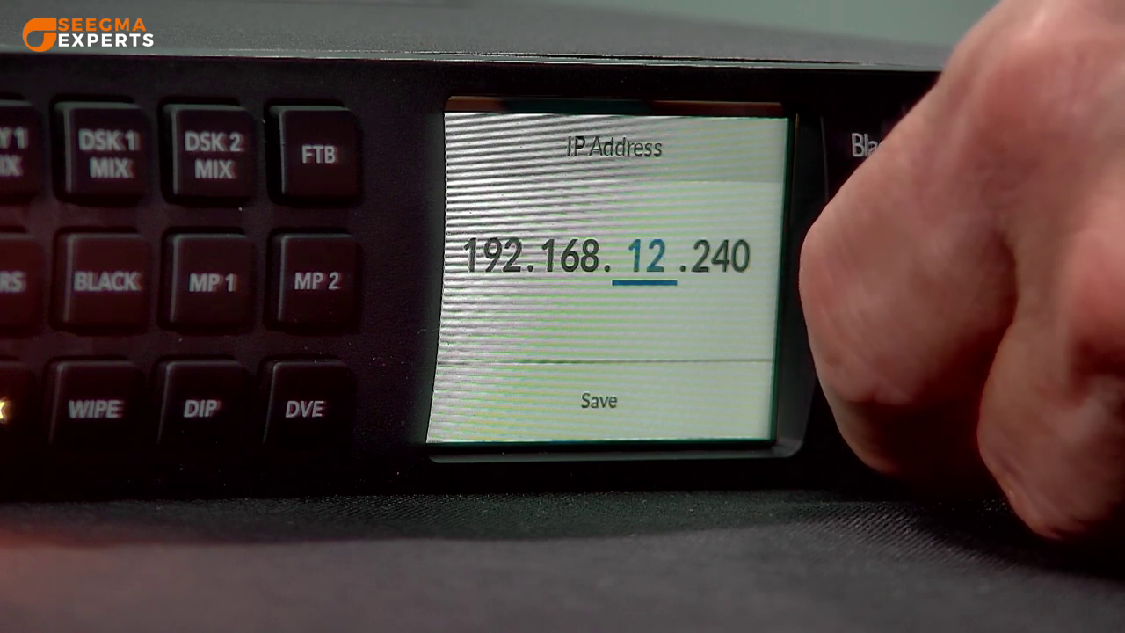
scroll(922, 378, down, 2)
scroll(922, 378, down, 12)
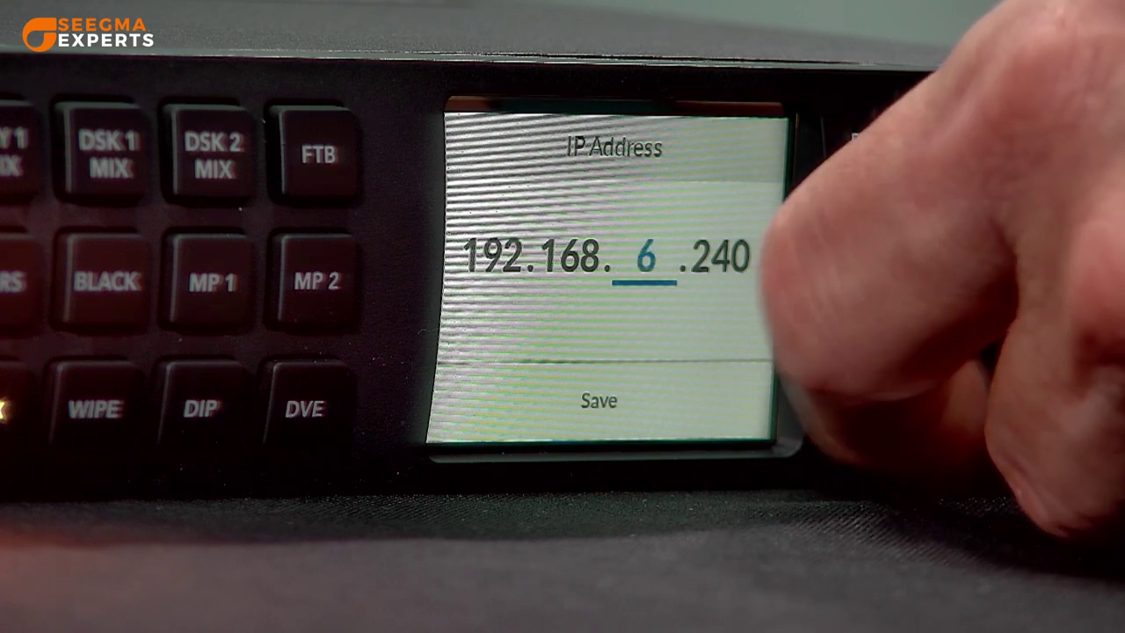
scroll(923, 378, up, 2)
scroll(966, 273, up, 2)
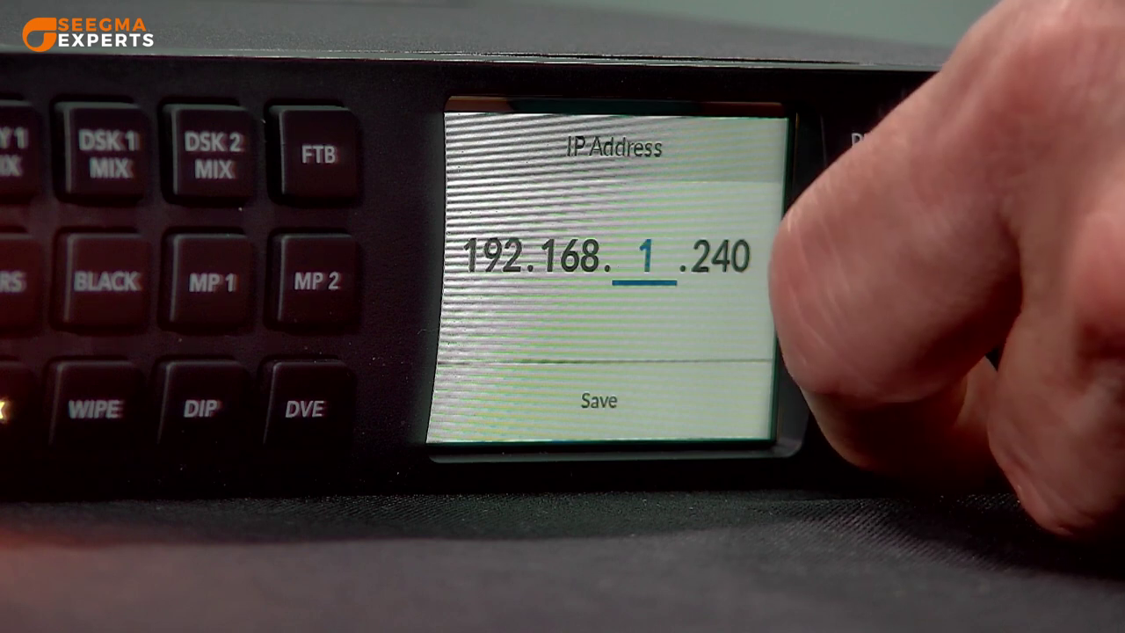
scroll(966, 272, up, 1)
scroll(966, 273, down, 2)
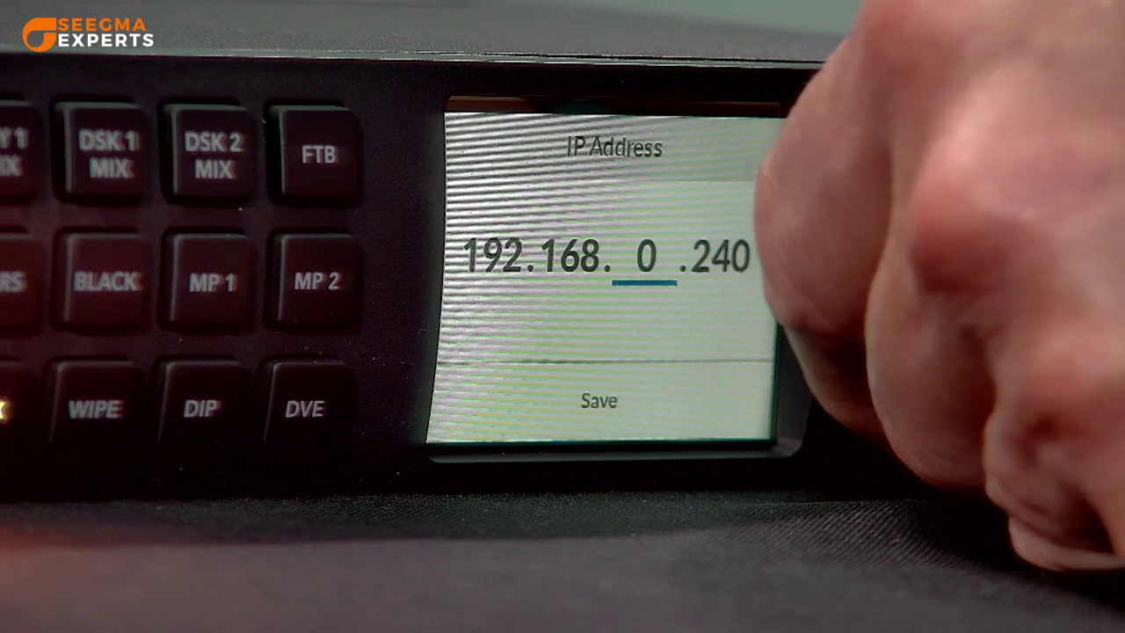
key(Tab)
key(Tab)
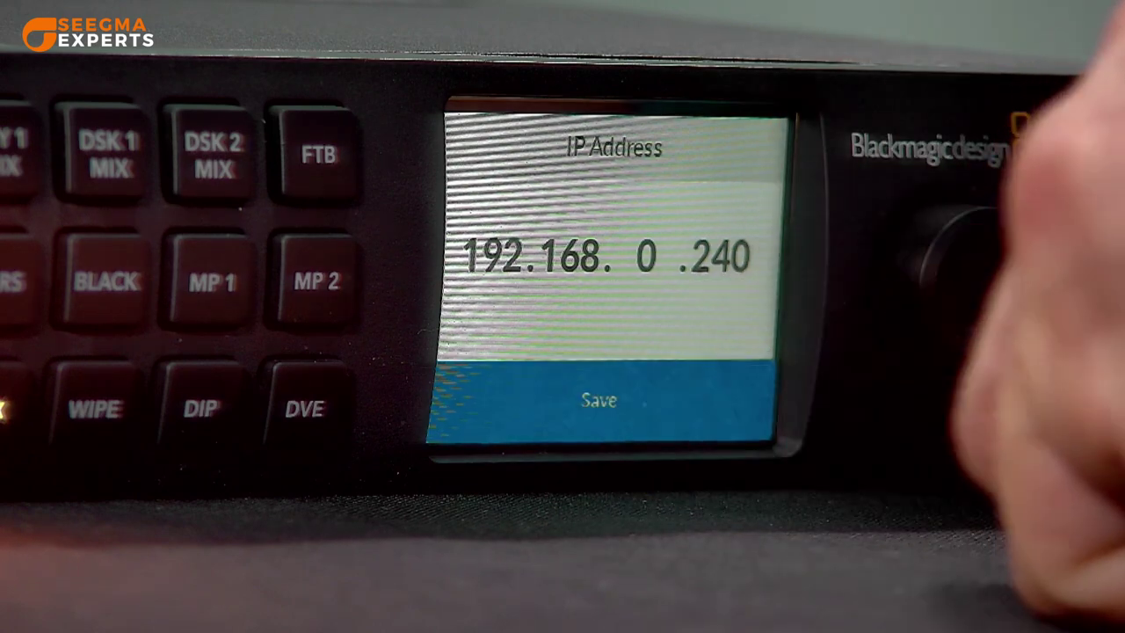
key(Return)
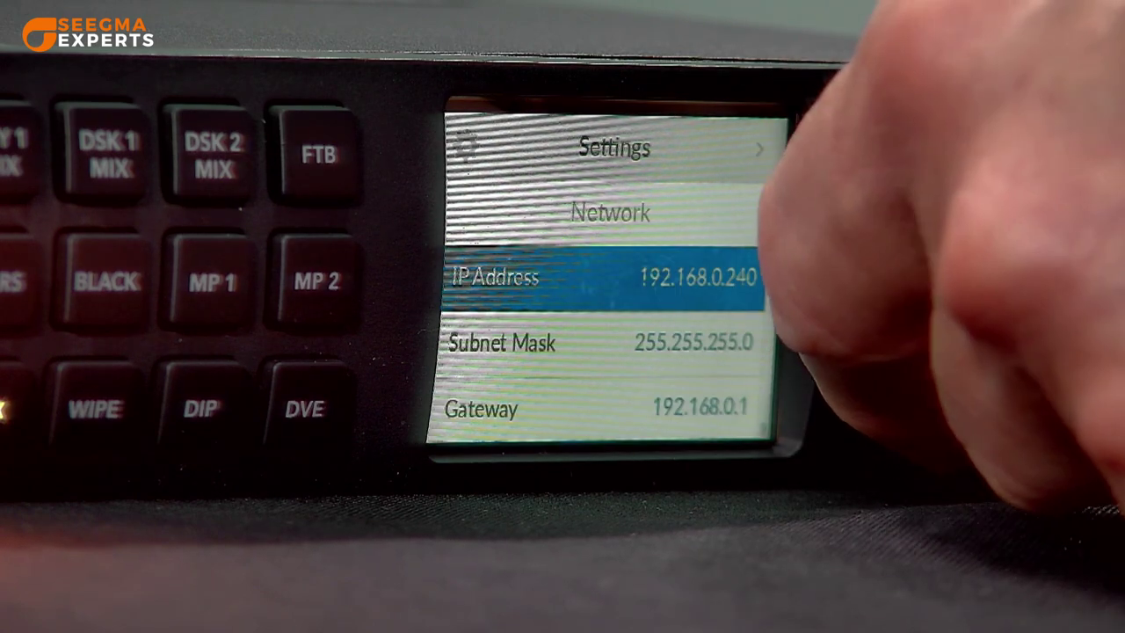
key(Up)
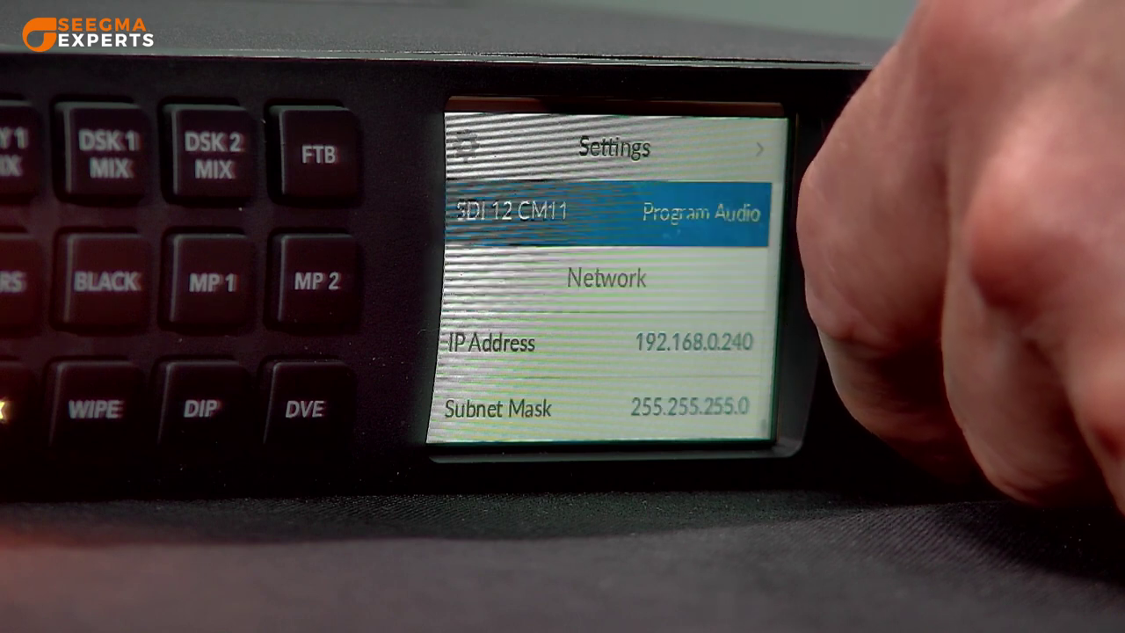
key(Down)
key(Down)
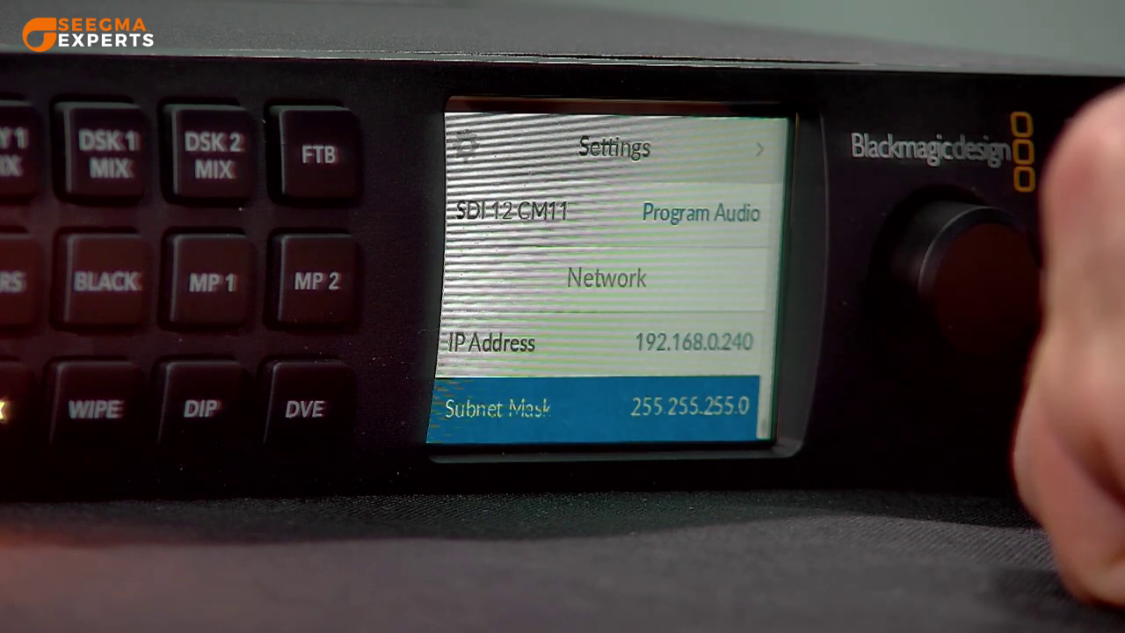
key(Return)
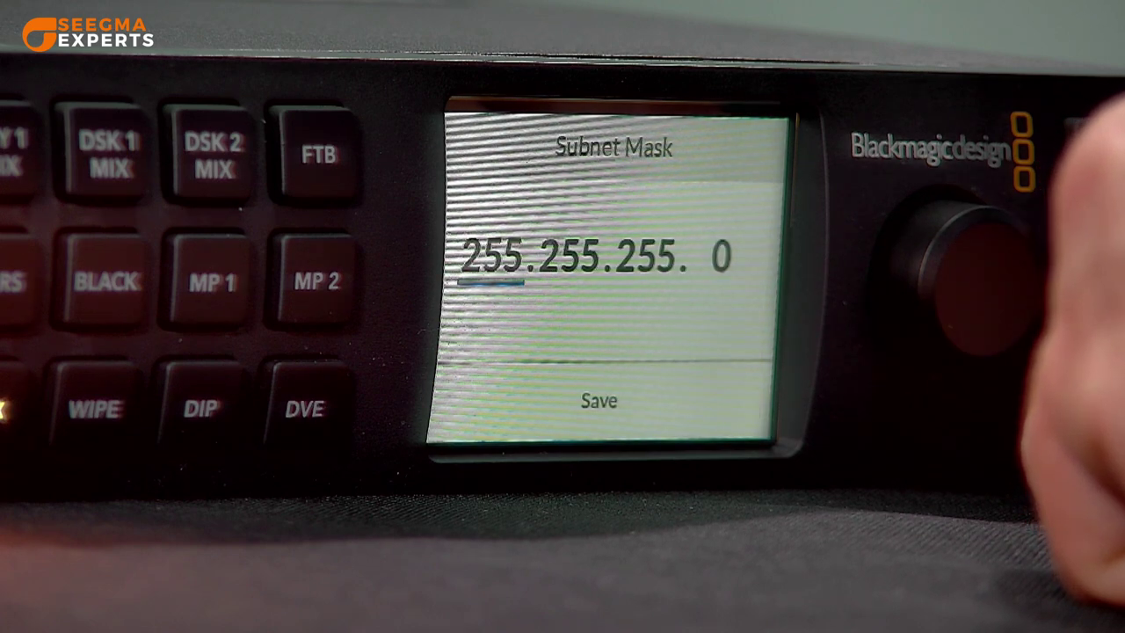
key(Escape)
key(Down)
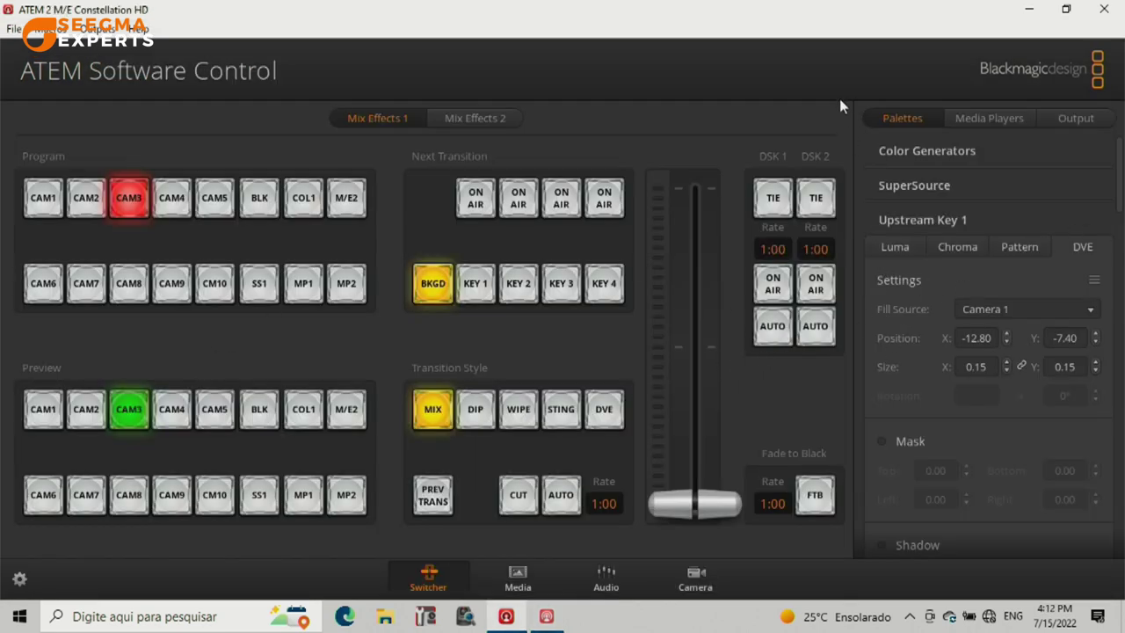
Step: Put Upstream Key 1, the DVE key filled with Camera 1, on air in Mix Effects 1
click(908, 218)
click(910, 218)
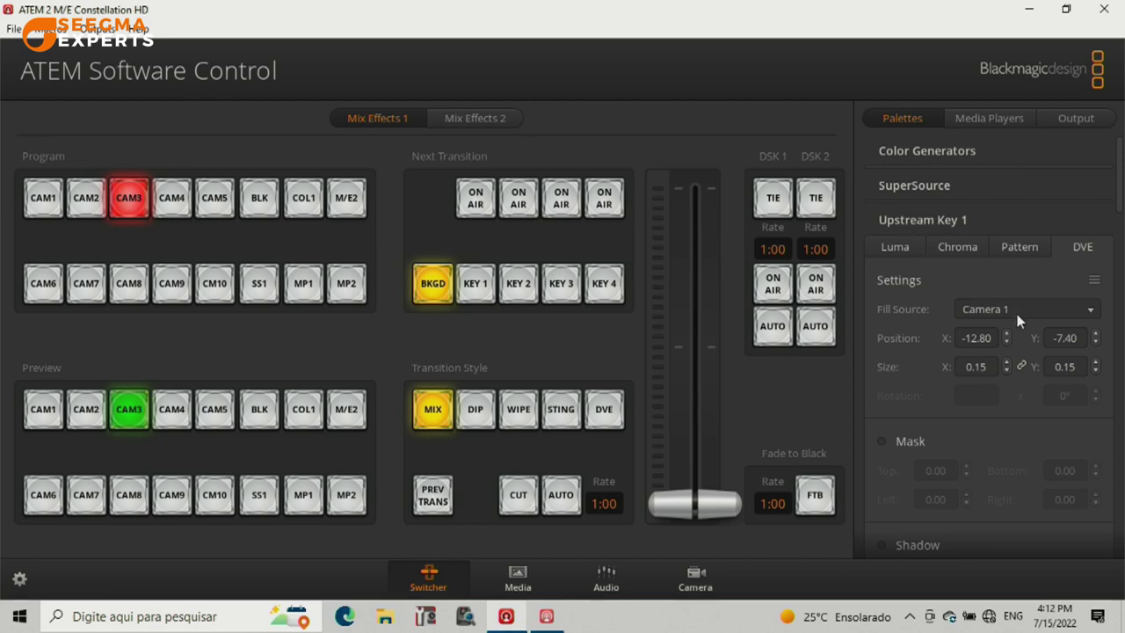
click(475, 199)
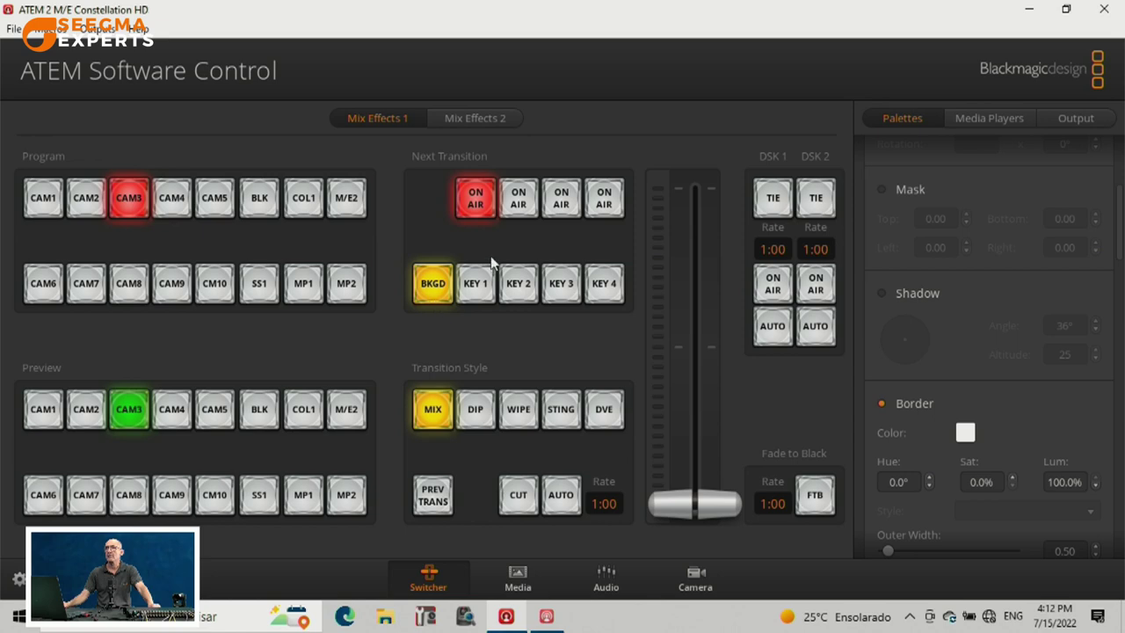
scroll(882, 252, up, 3)
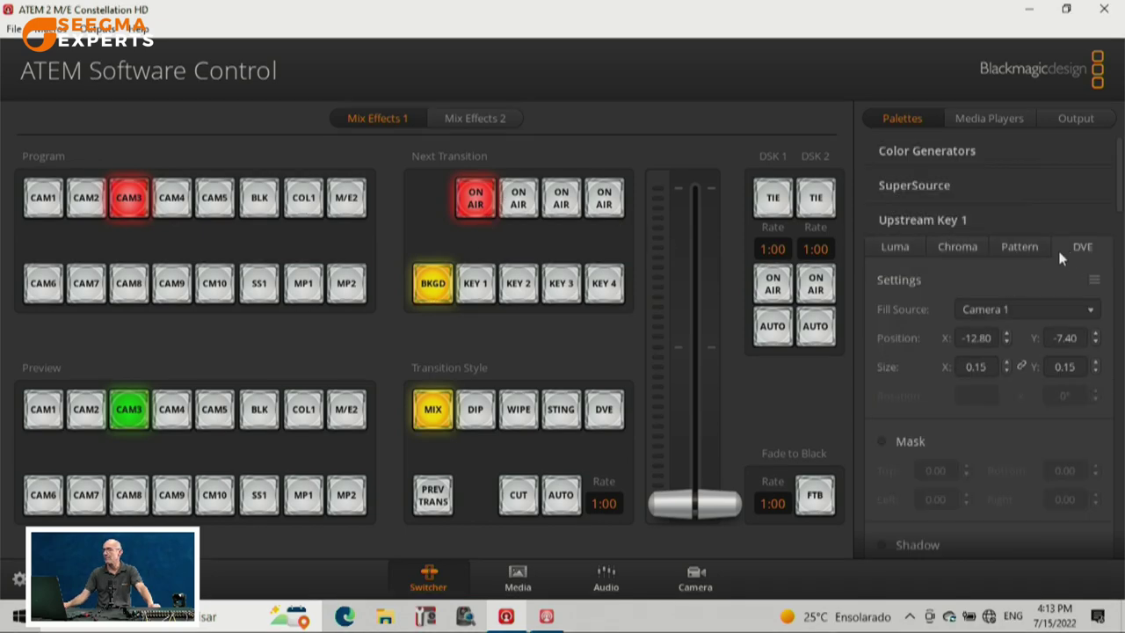
Step: Collapse the Upstream Key 1 and Downstream Keys settings and look over the Color Generators settings
click(922, 220)
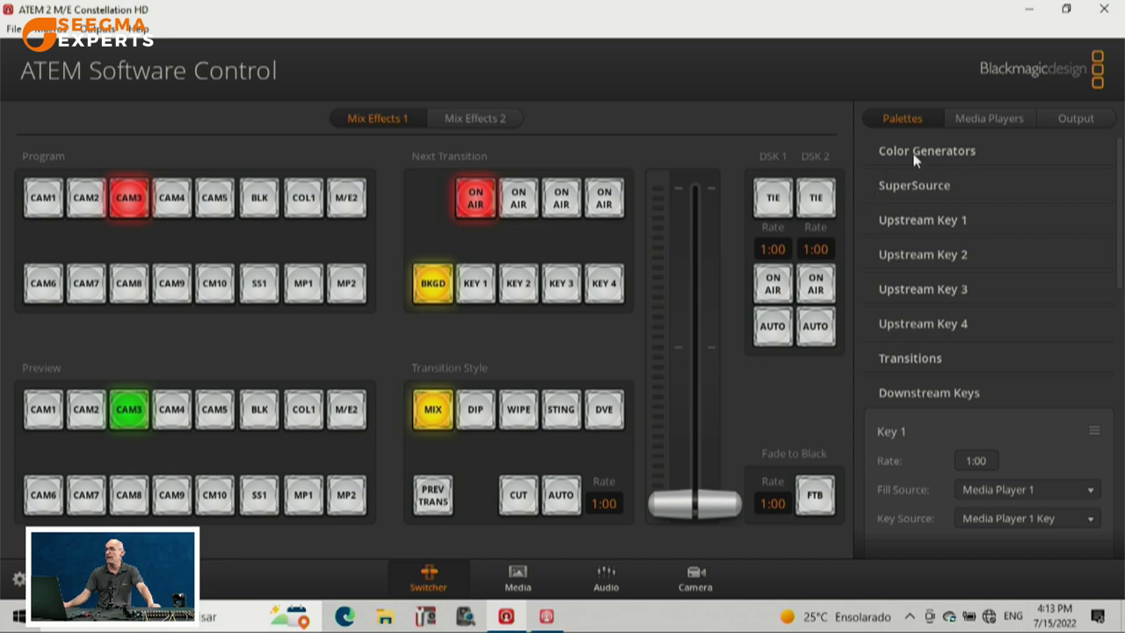
click(908, 395)
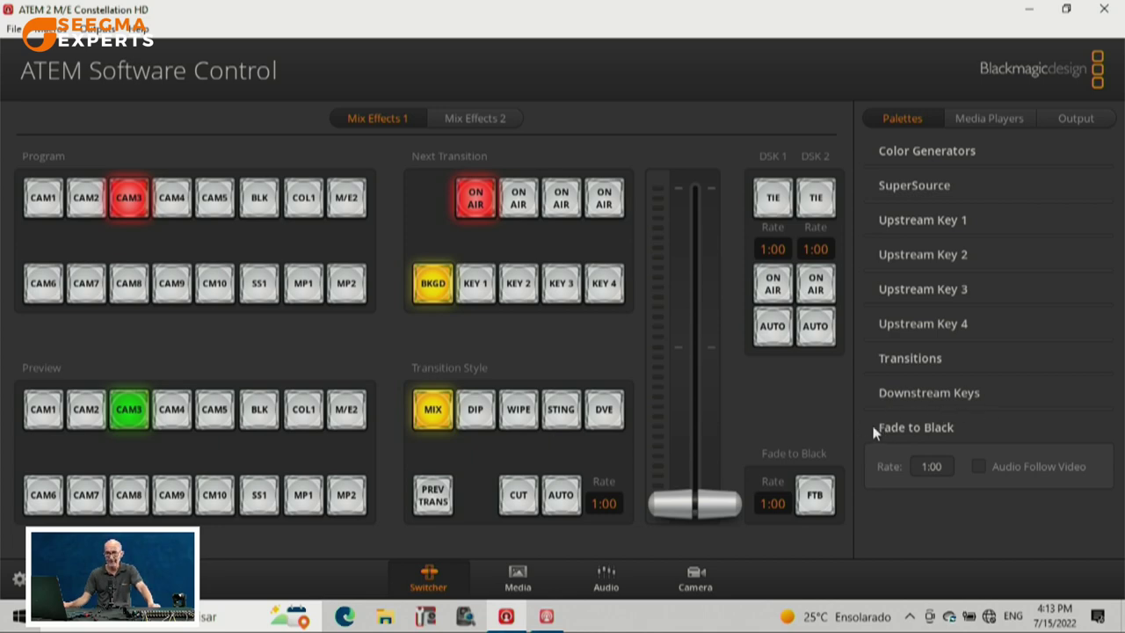
click(907, 152)
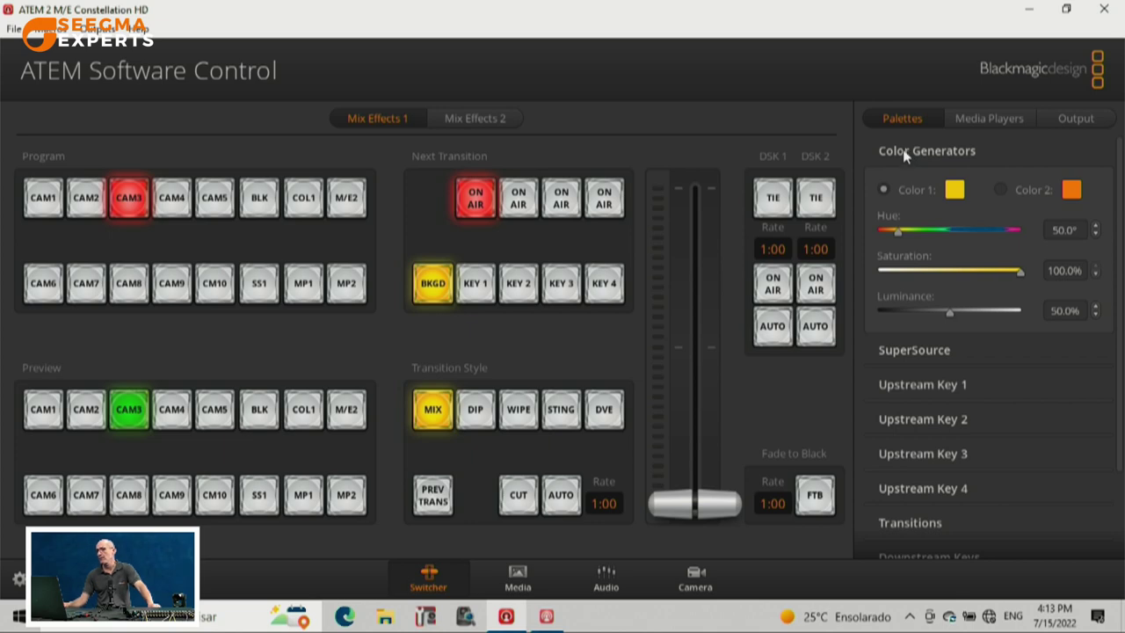
click(907, 155)
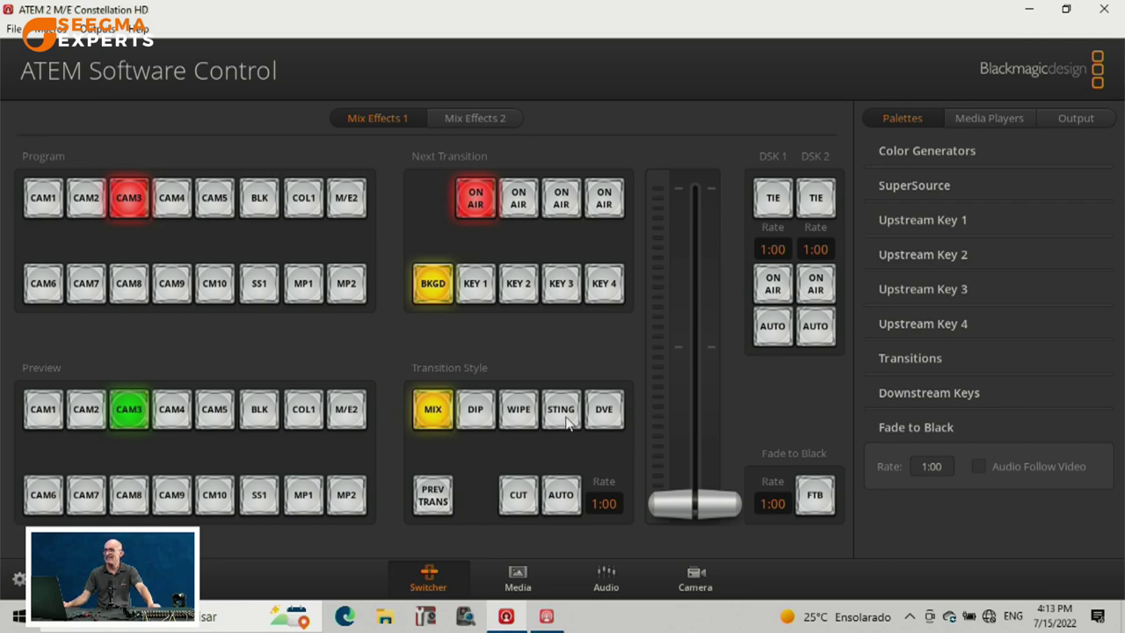
Step: Put Camera 1 in preview and run an automatic mix transition
click(560, 497)
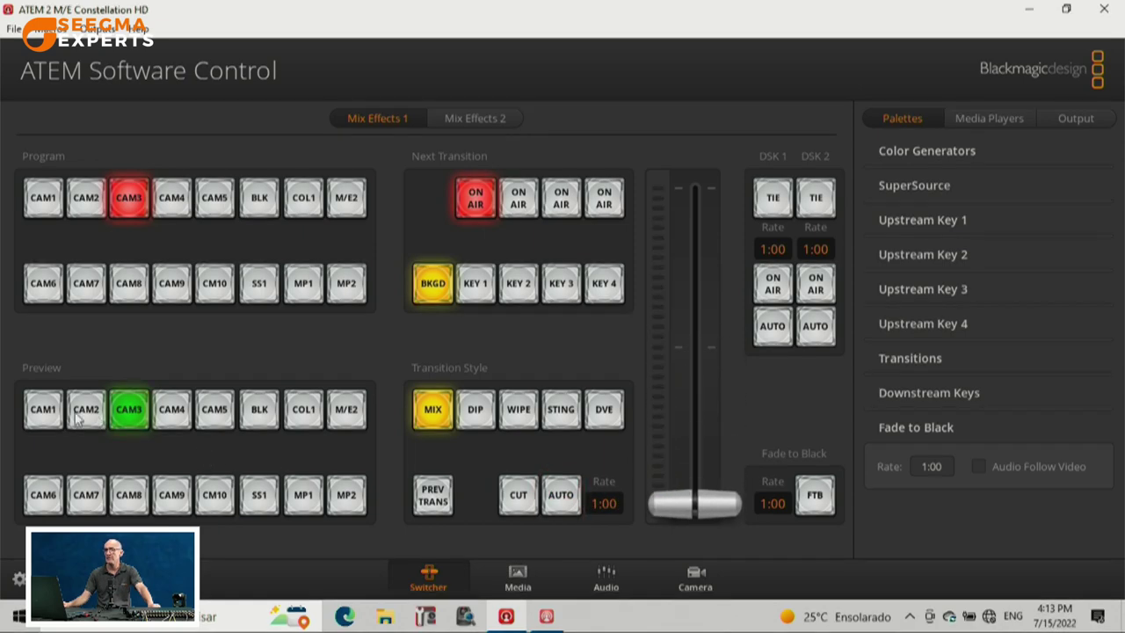
click(44, 409)
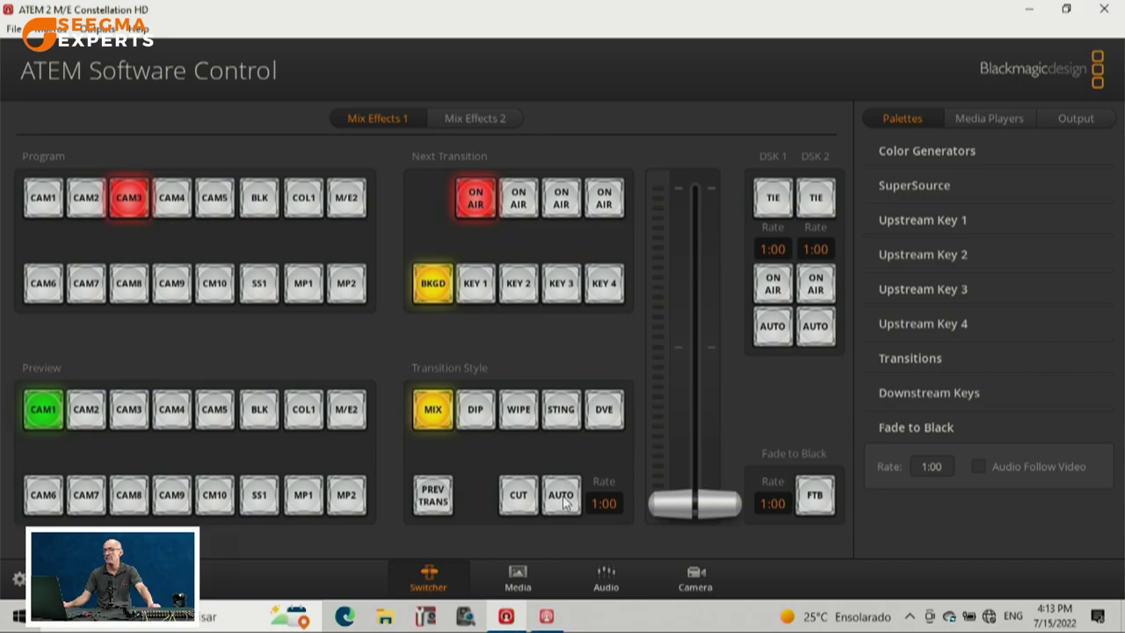
click(562, 498)
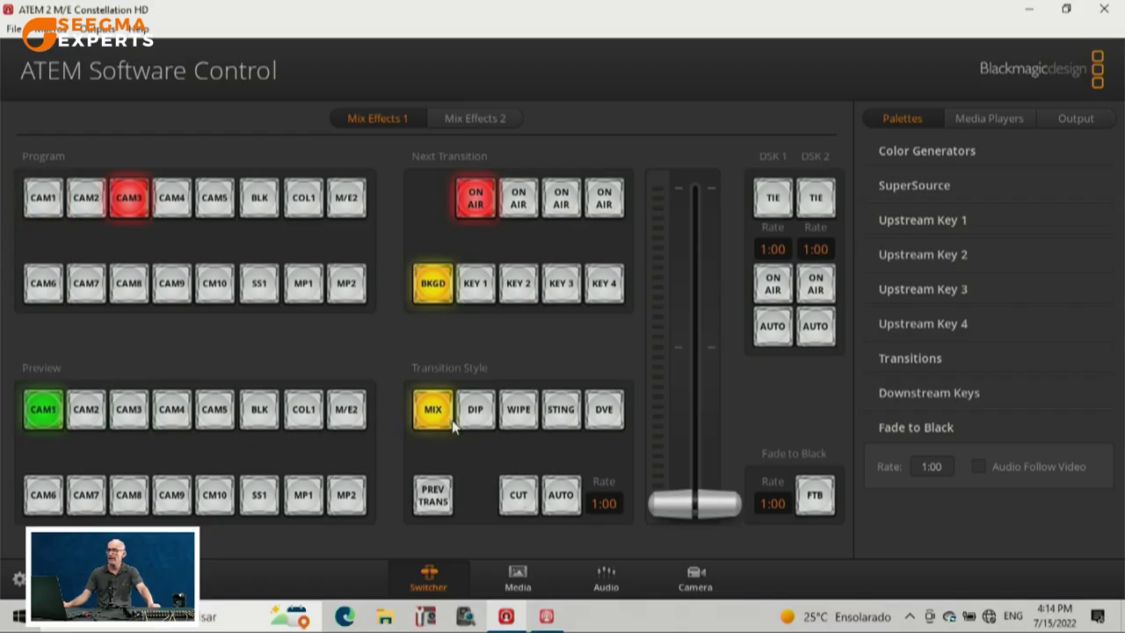
Step: Choose Dip as the transition style and set its rate to 0:06
click(478, 418)
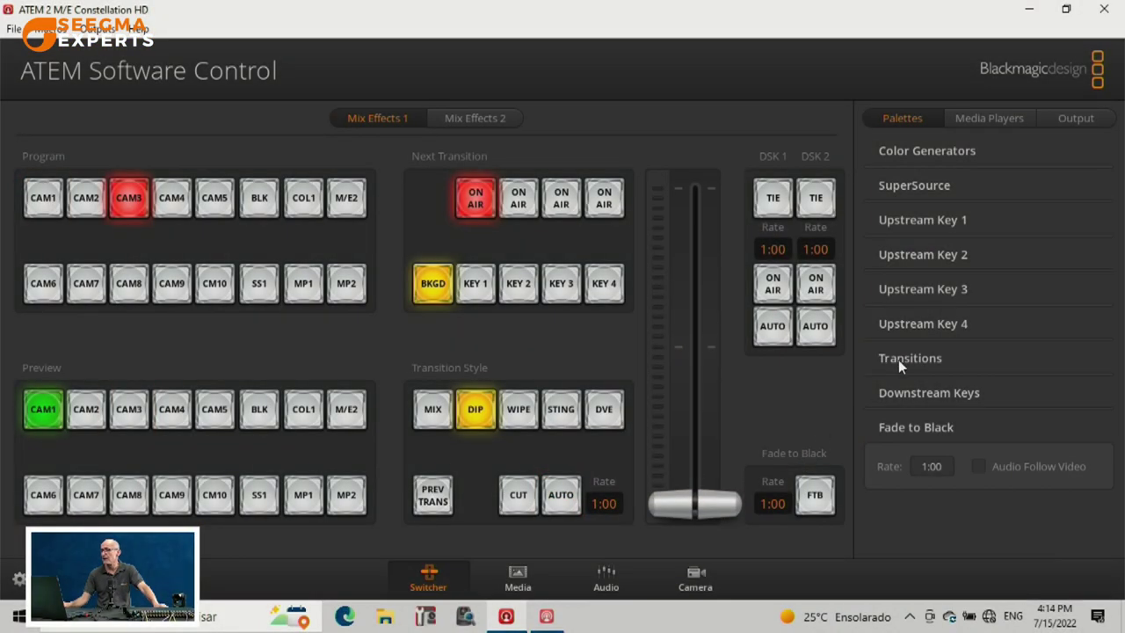
click(894, 360)
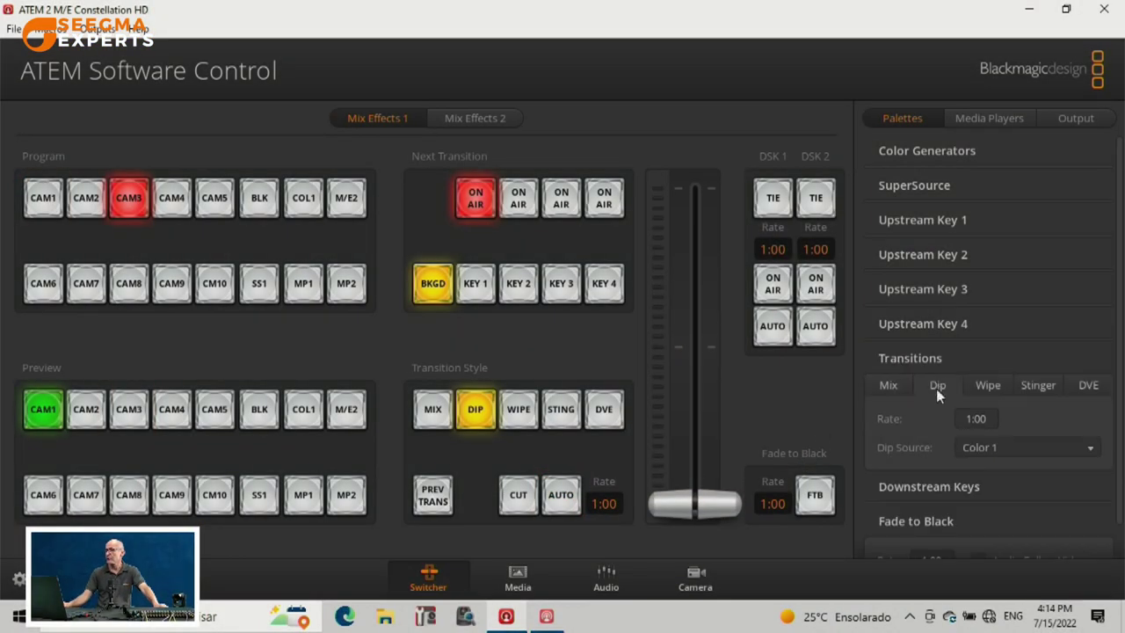
click(988, 418)
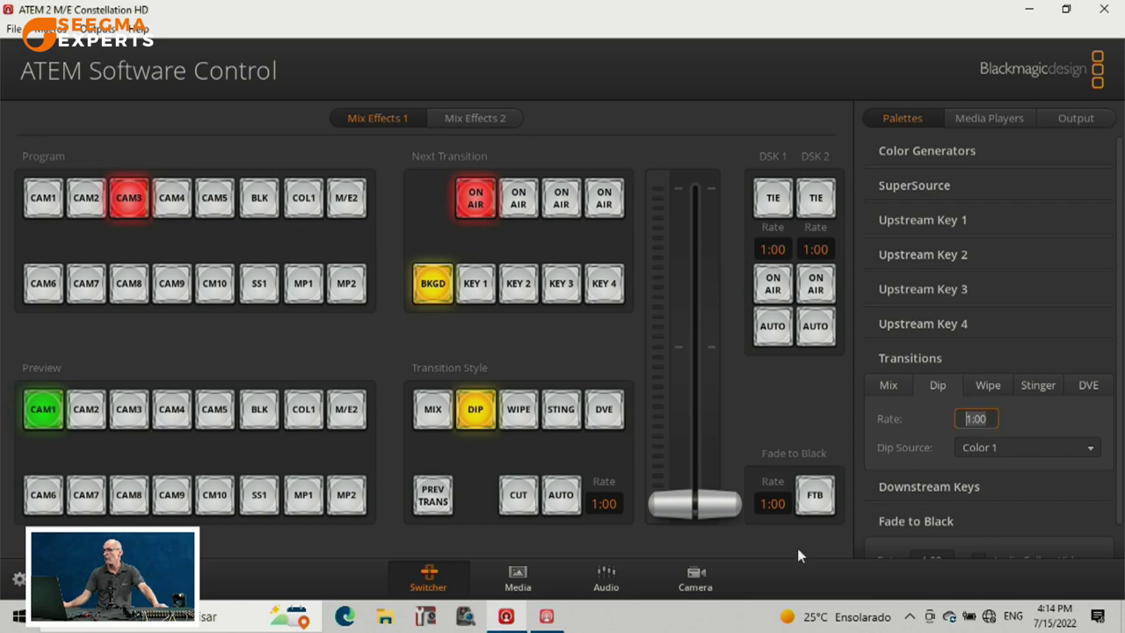
text(0)
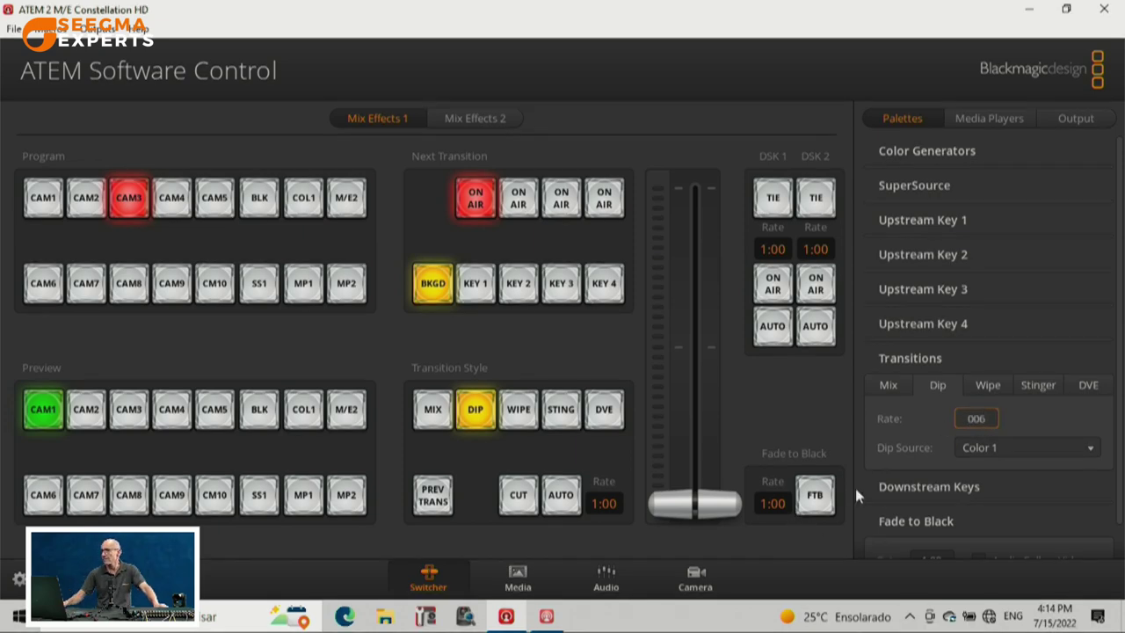
key(Return)
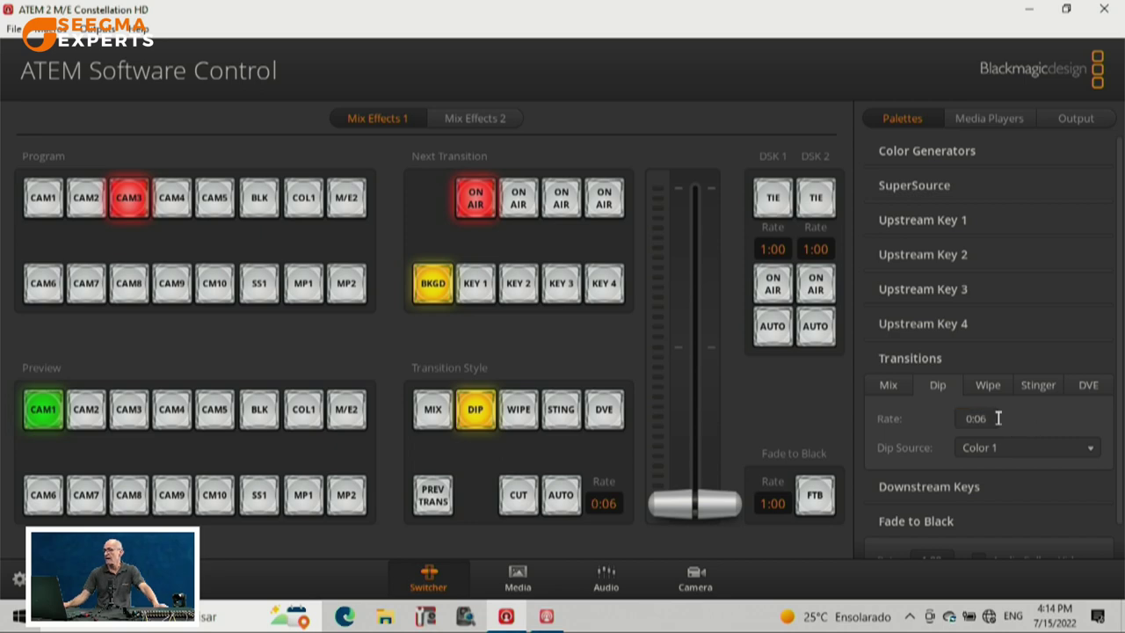
Step: Set the dip source to Color 2 and change the Color 2 generator to white (#ffffff)
click(1084, 448)
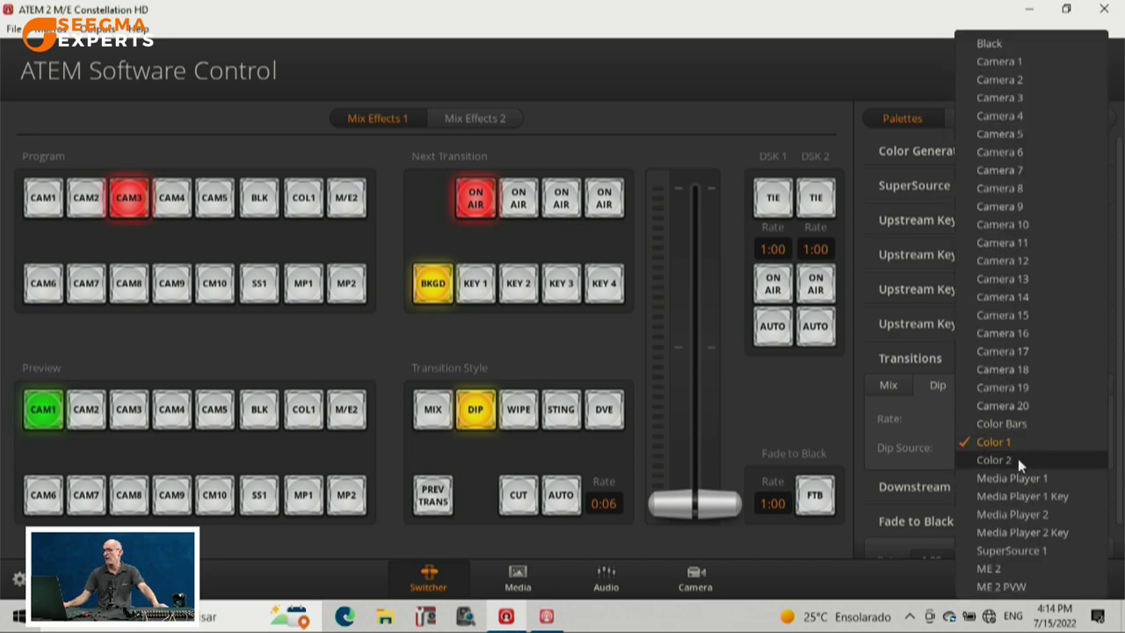
click(1017, 460)
click(927, 151)
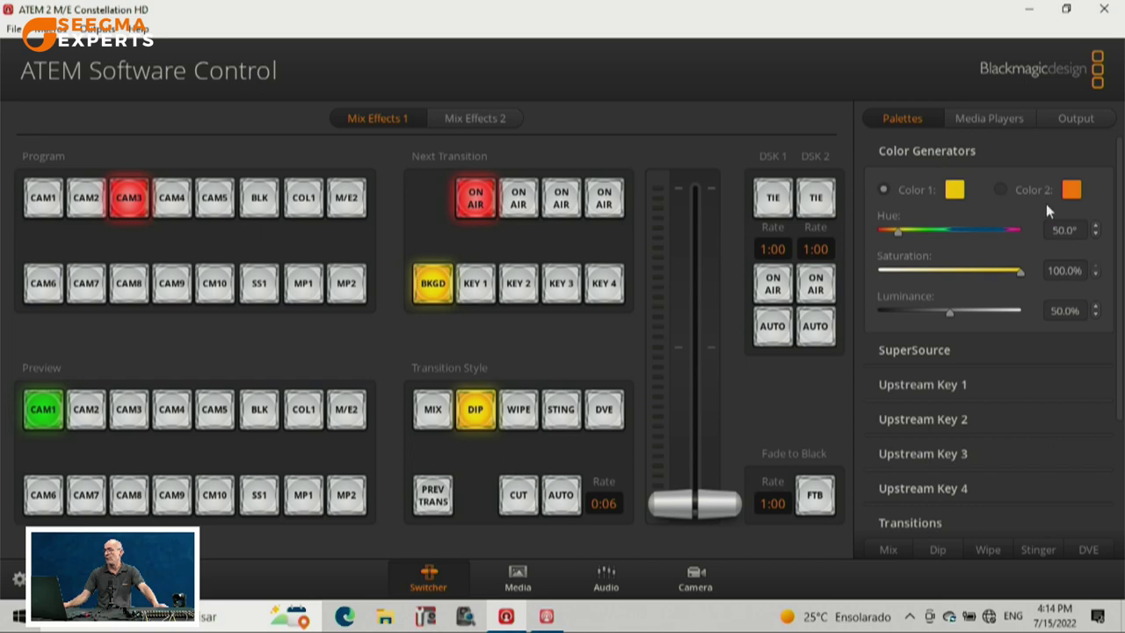
click(1069, 193)
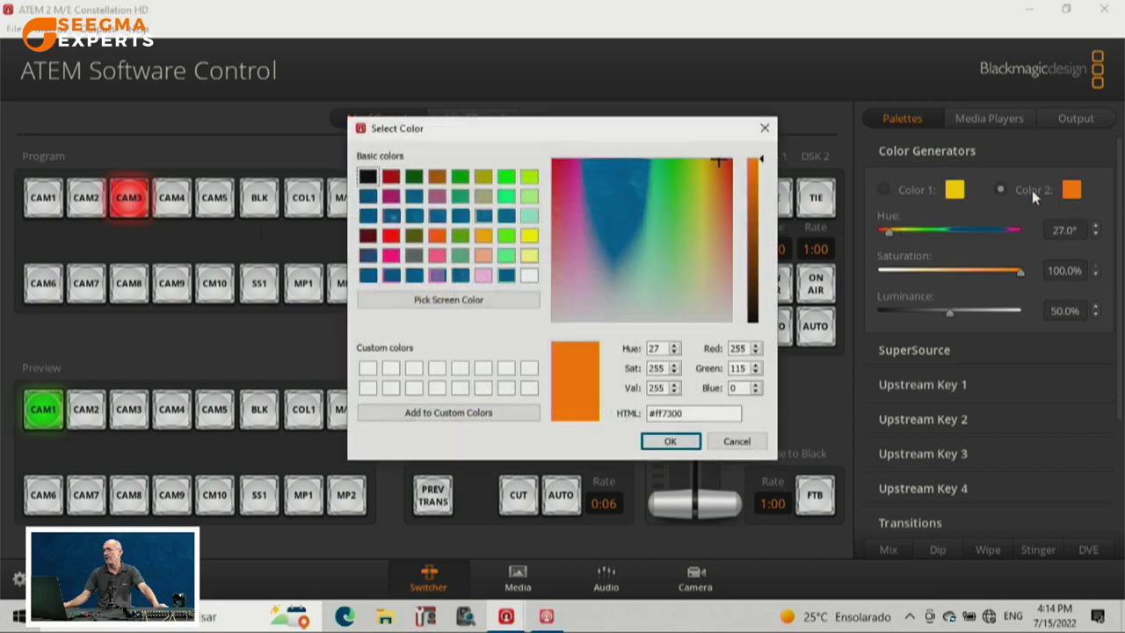
click(528, 275)
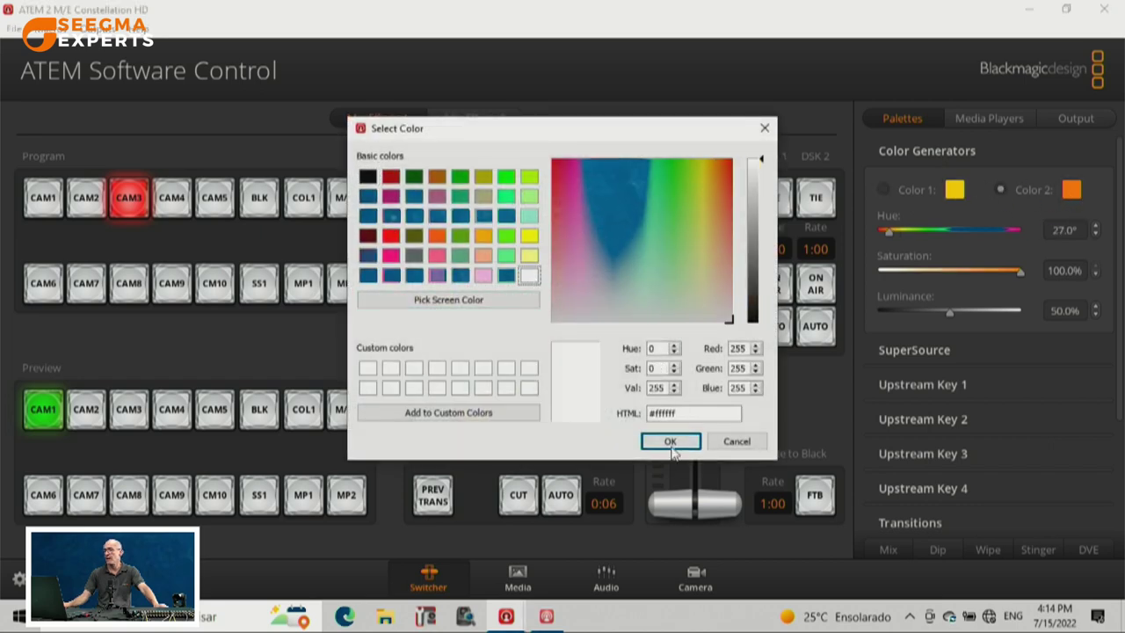
click(668, 440)
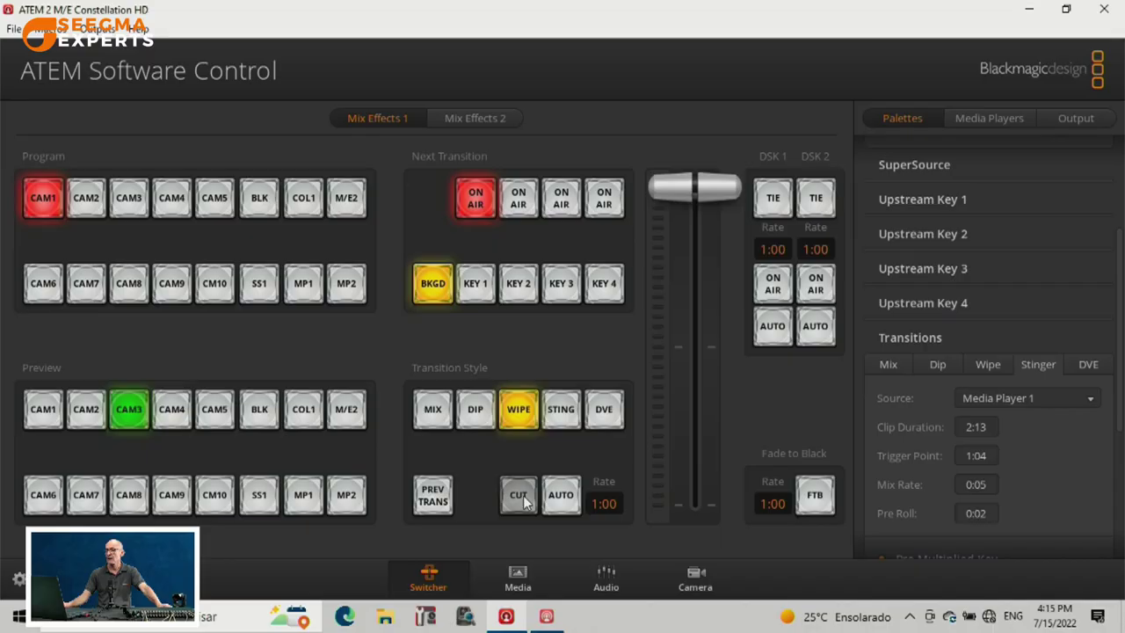
Step: Cut the program output from Camera 1 to Camera 3
click(531, 497)
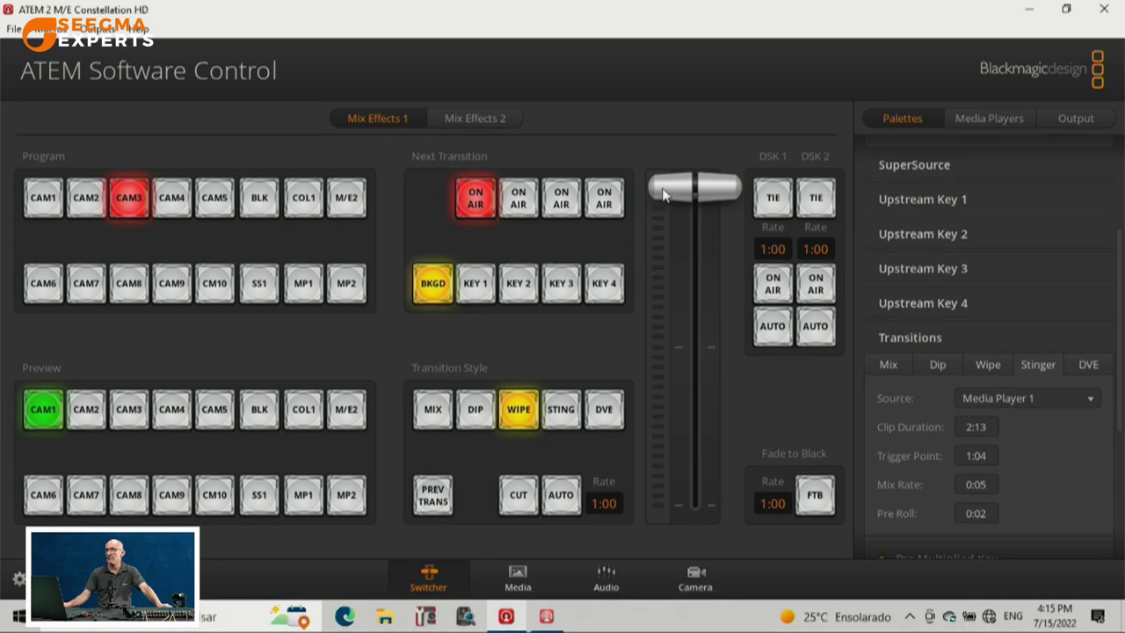
Step: Choose Stinger as the transition style and open the media pool with its clips and media players
click(560, 413)
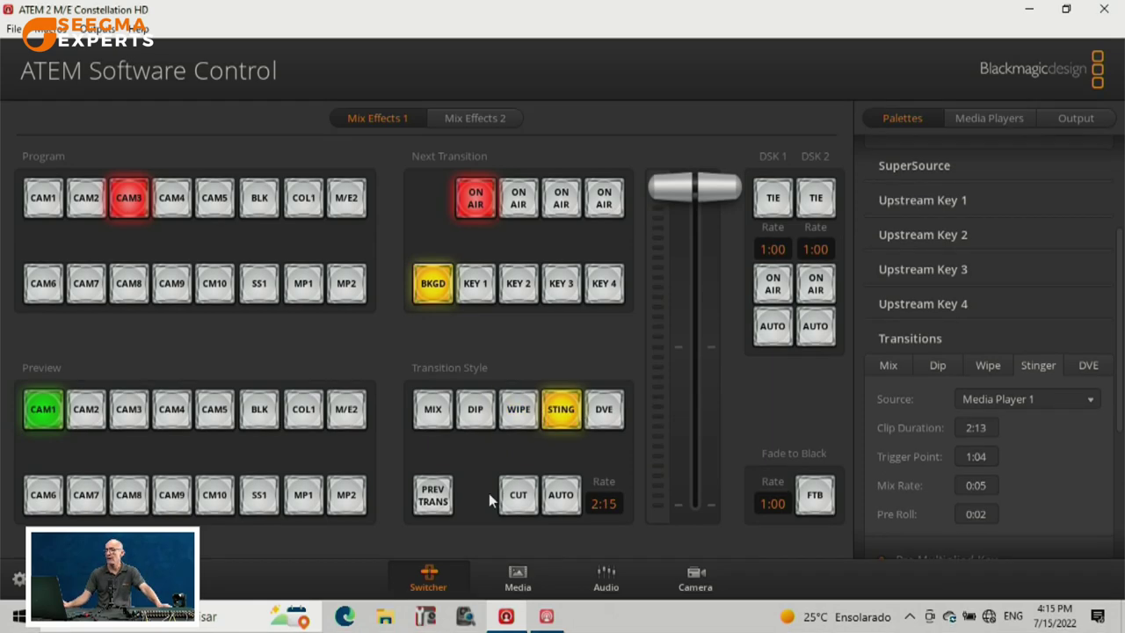
click(518, 575)
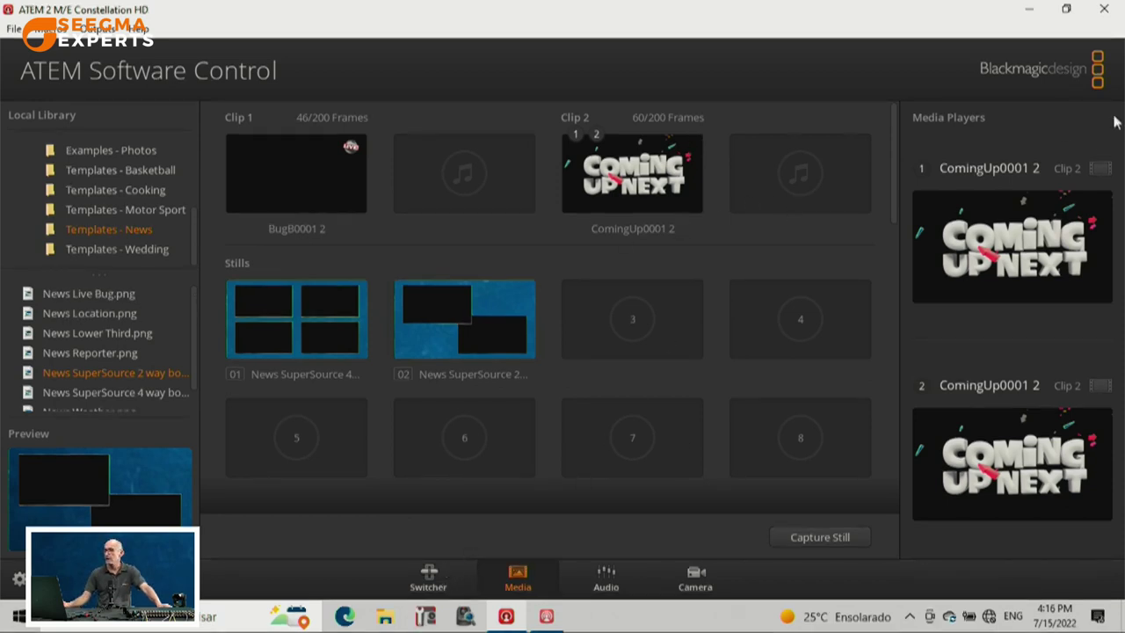
Step: Load the BugB0001 2 clip into Media Player 1 and return to the switcher controls
mouse_move(230, 169)
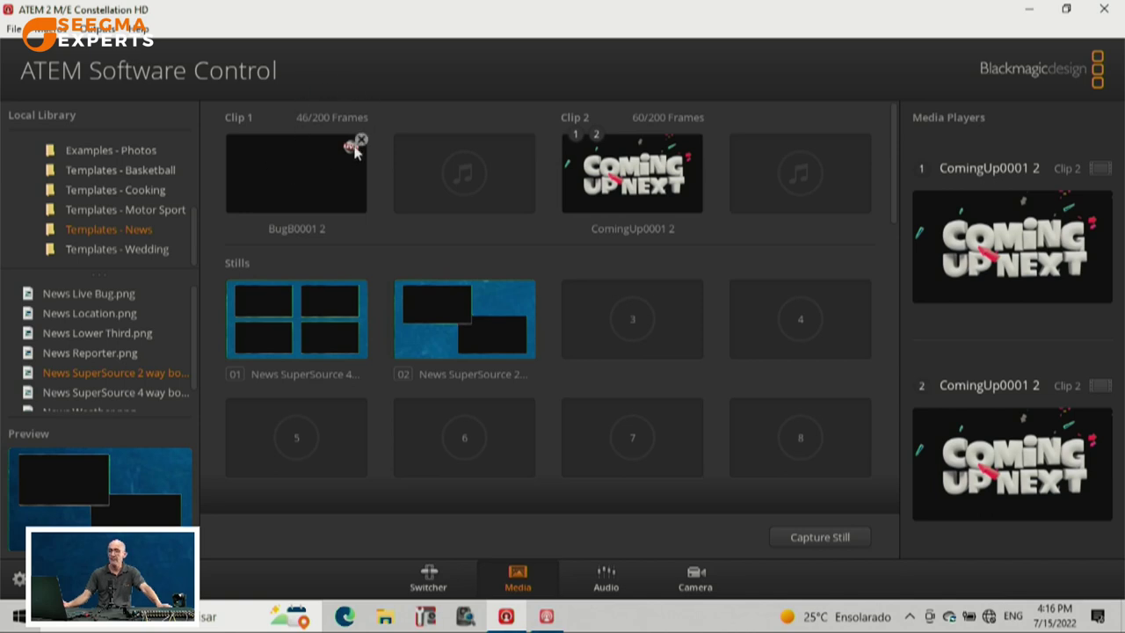
drag(334, 163, 954, 275)
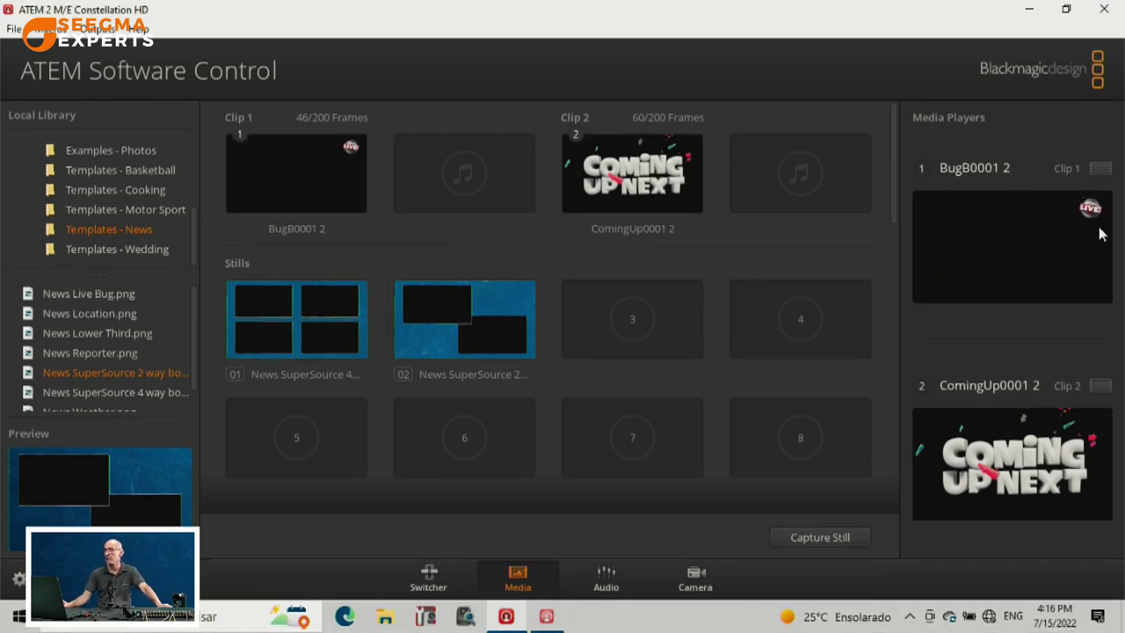
click(443, 572)
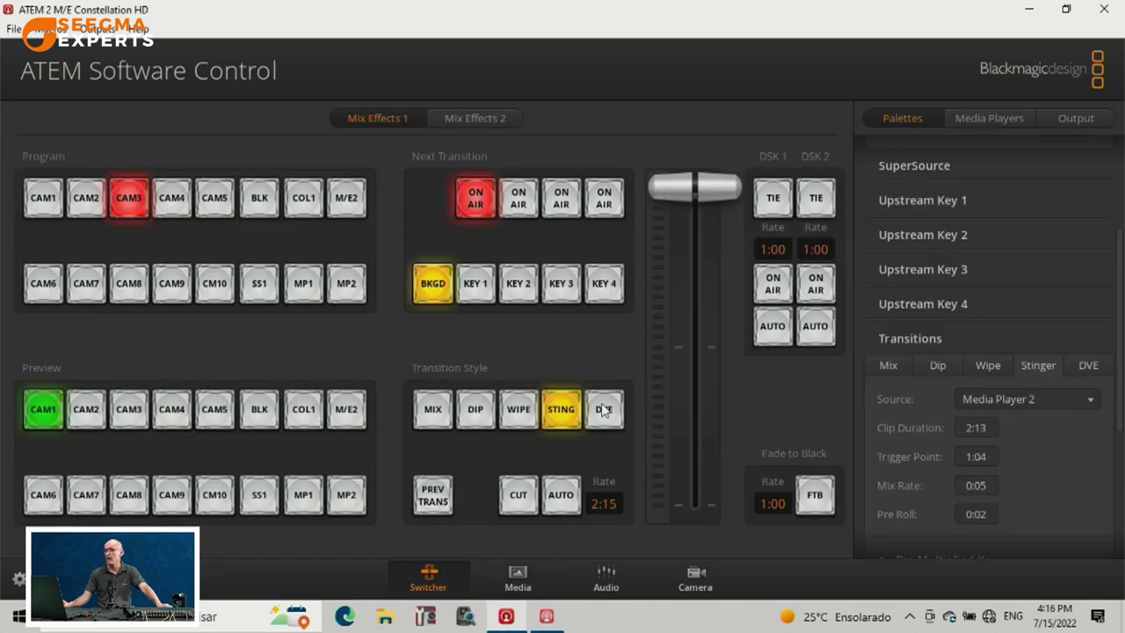
Step: Choose DVE as the transition style and try the upward and downward push directions with the manual transition lever
mouse_move(694, 186)
mouse_down()
mouse_move(690, 328)
mouse_move(699, 180)
mouse_up()
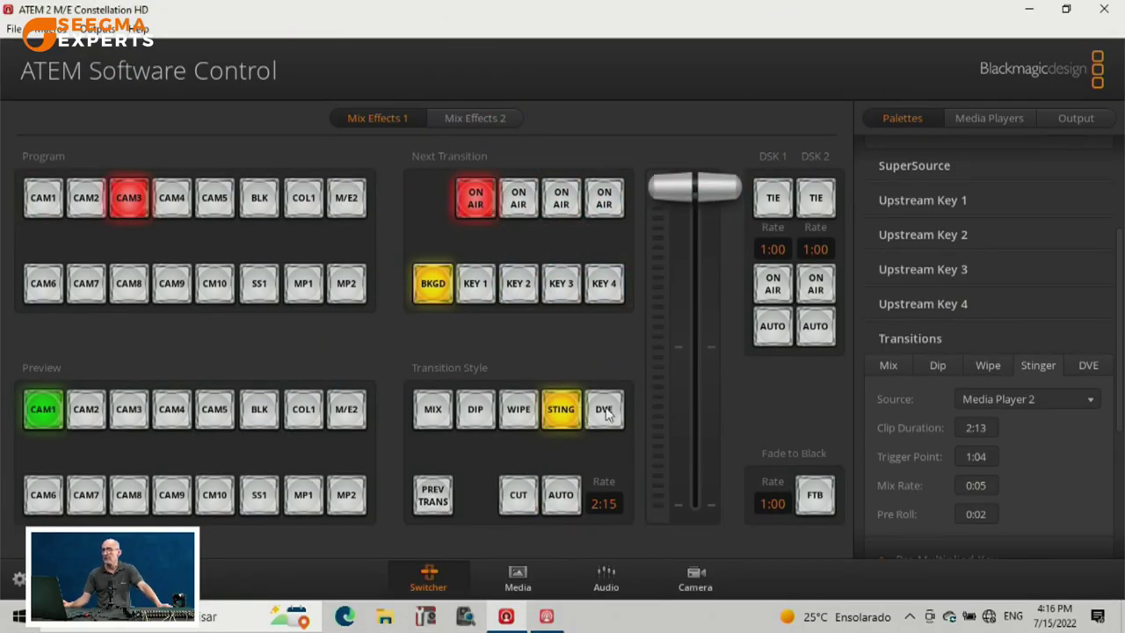
click(605, 411)
click(988, 427)
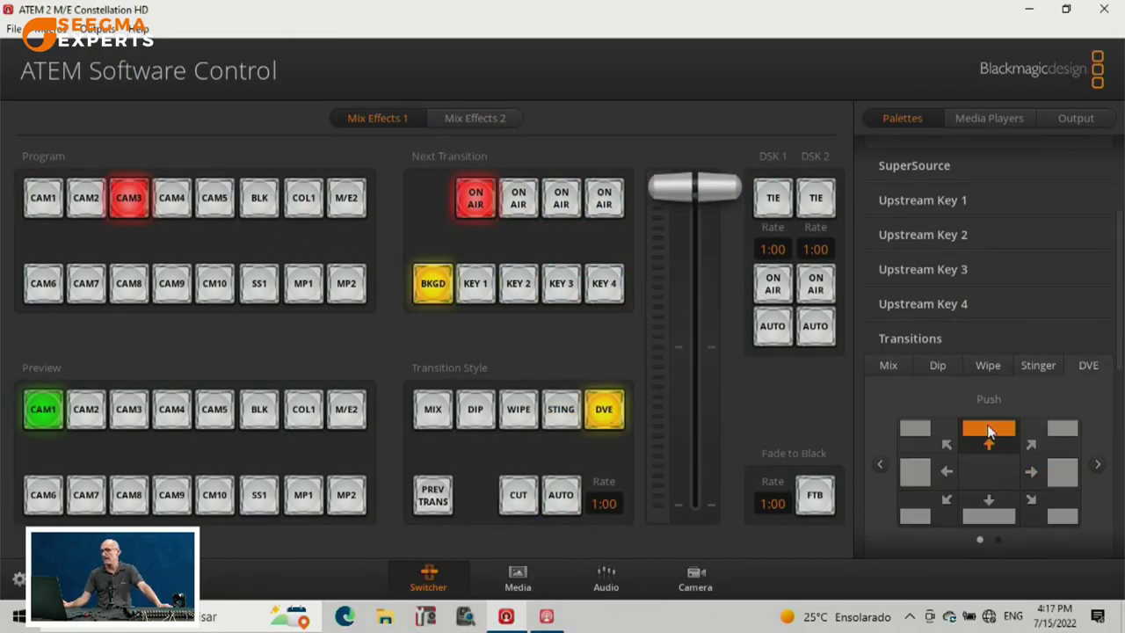
drag(694, 187, 684, 368)
drag(686, 115, 677, 239)
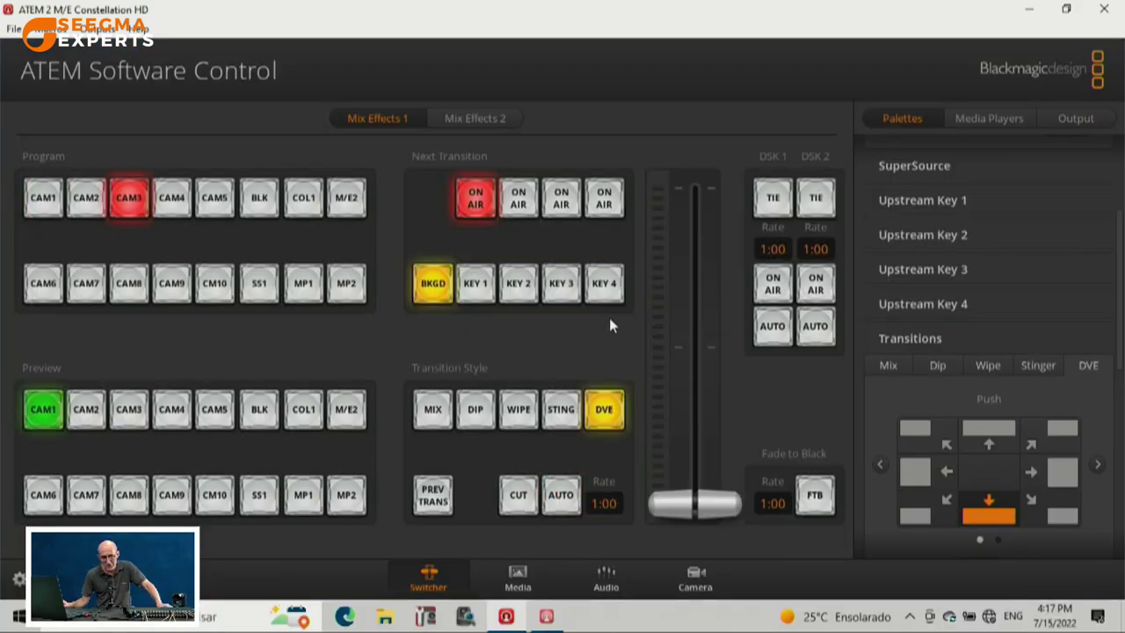
Step: Collapse the Transitions and Color Generators palettes
click(910, 337)
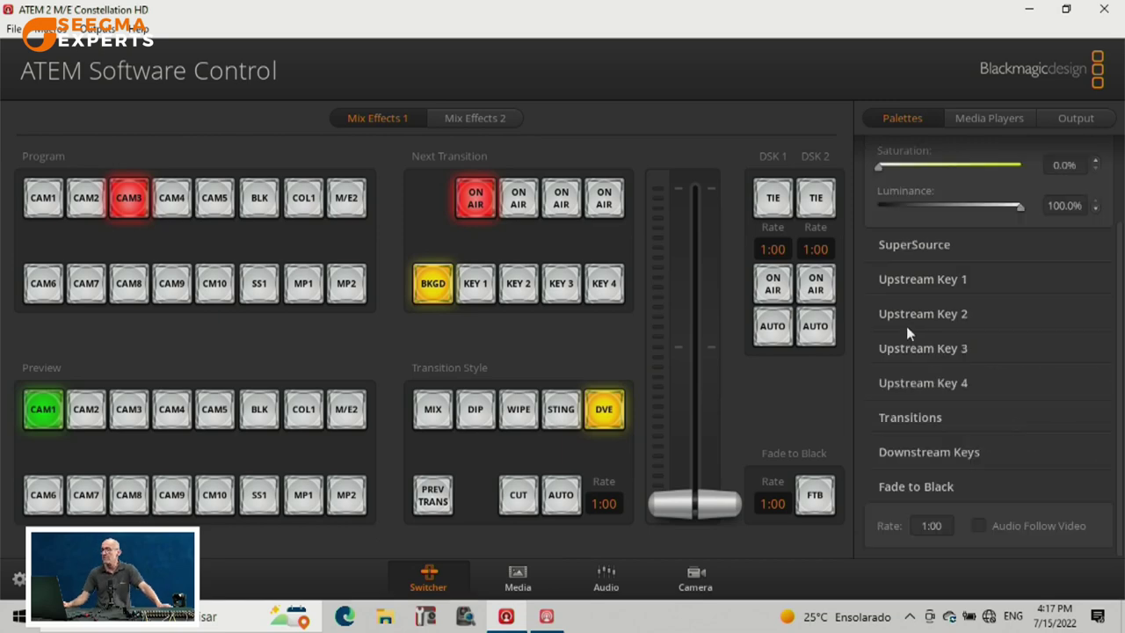
scroll(907, 325, up, 2)
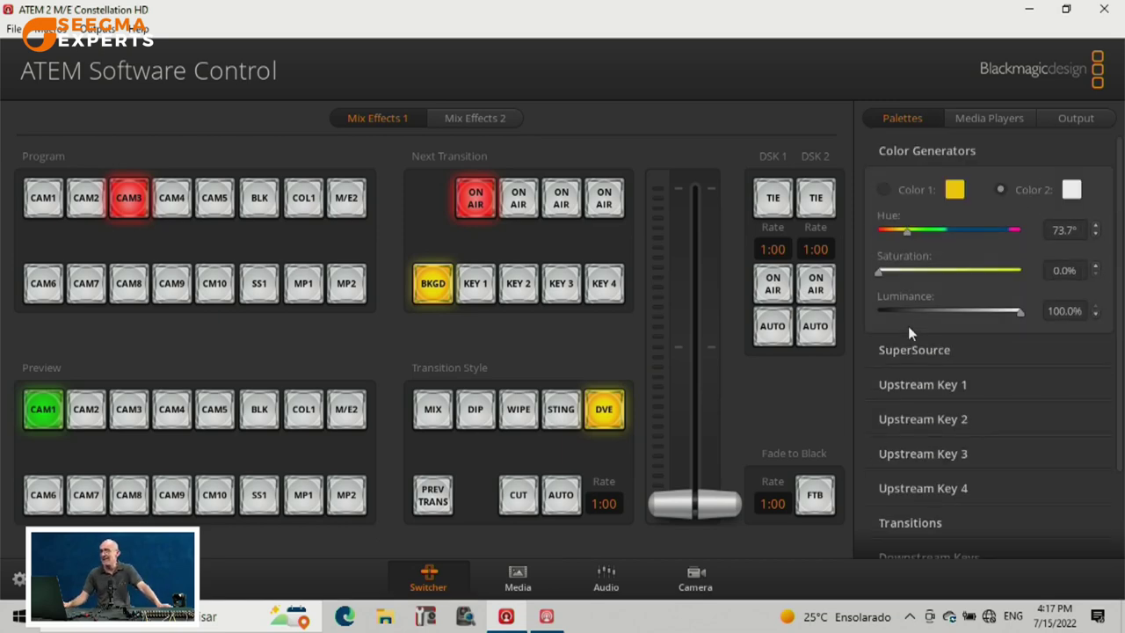
click(508, 578)
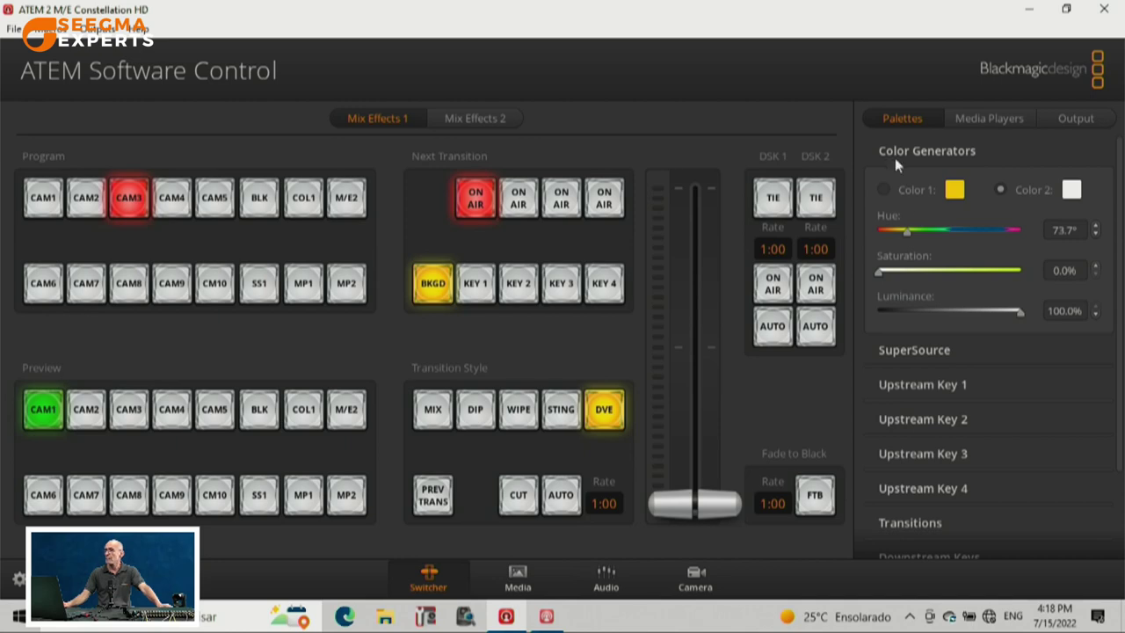
click(896, 152)
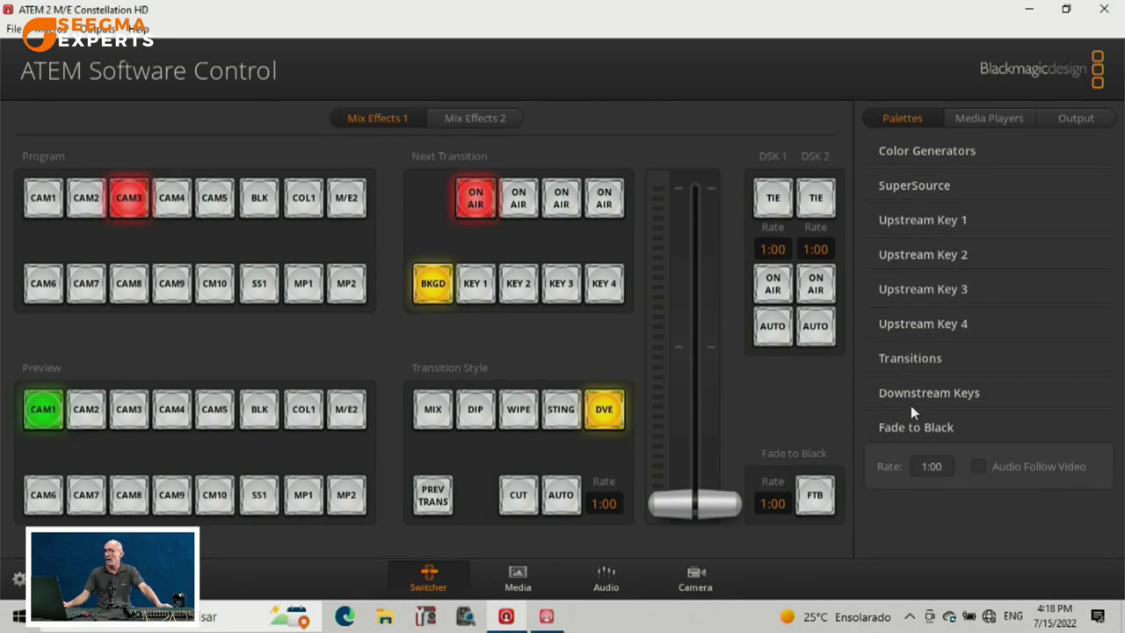
Step: Examine the downstream key settings, including the rate, fill source and key source of Key 1
click(938, 393)
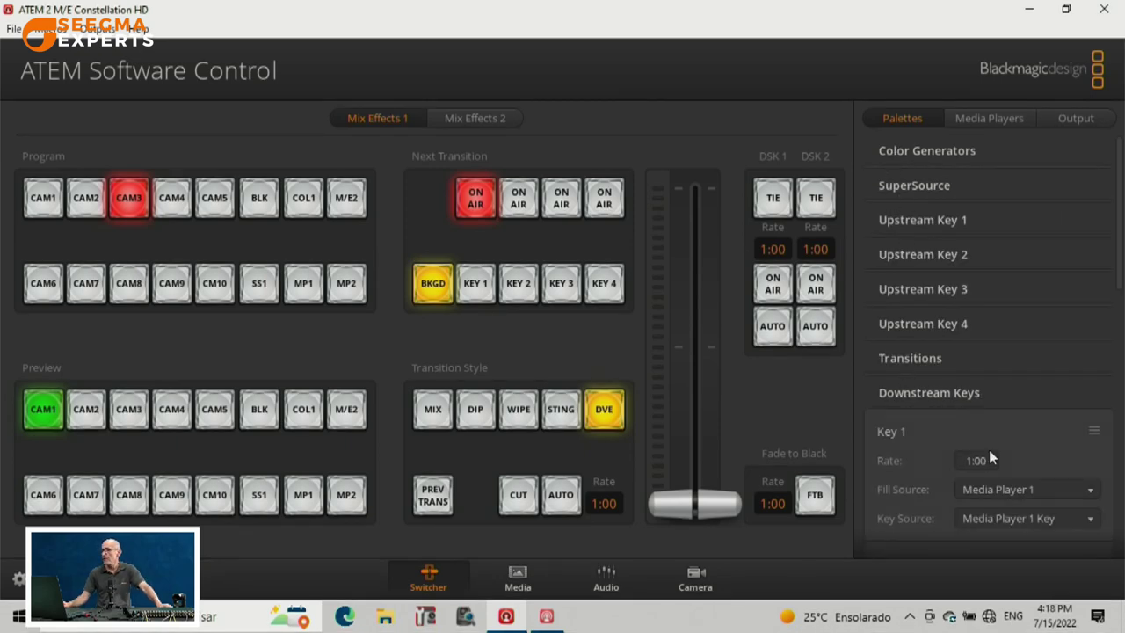
scroll(1011, 446, down, 3)
scroll(1011, 444, down, 2)
scroll(1010, 444, up, 5)
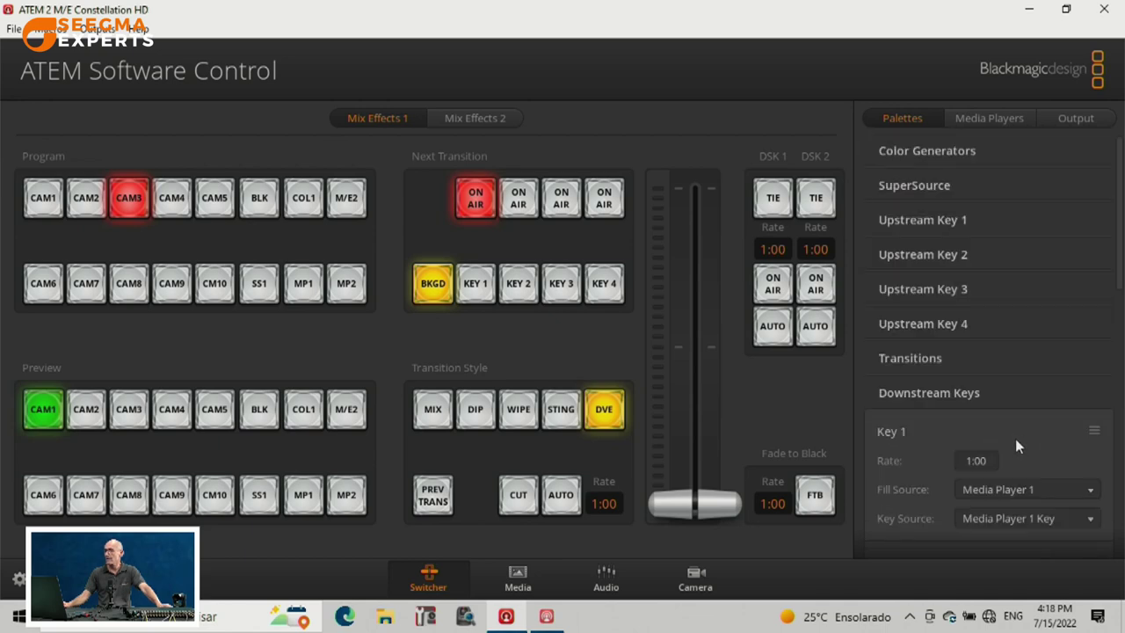
click(909, 391)
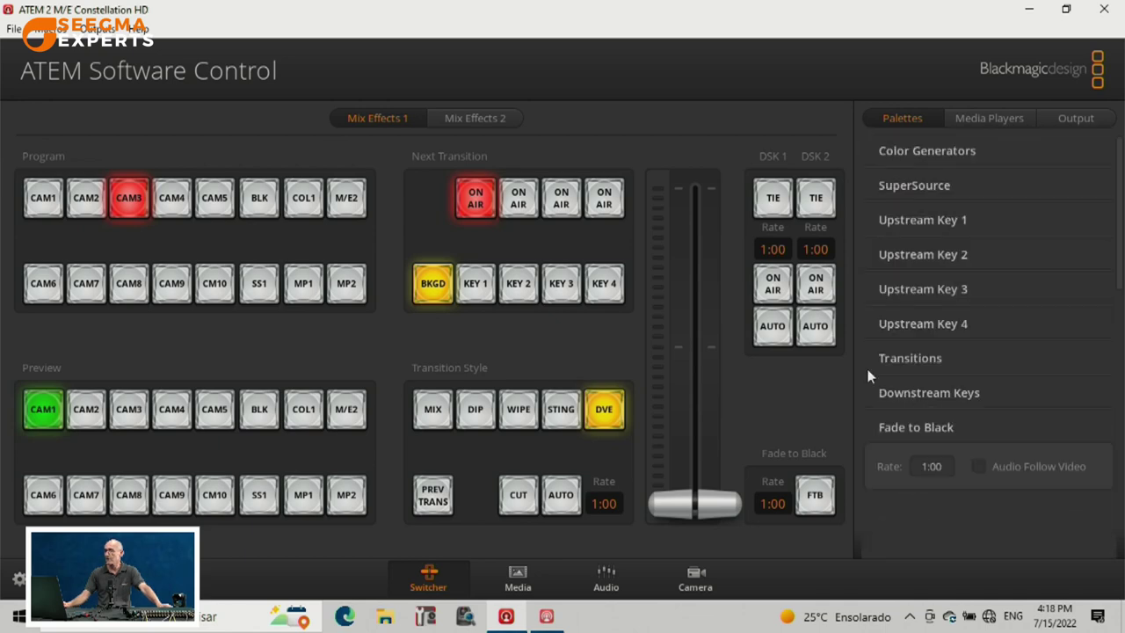
Step: Play the BugB0001 2 clip on Media Player 1 and briefly put downstream key 1 on air
click(999, 120)
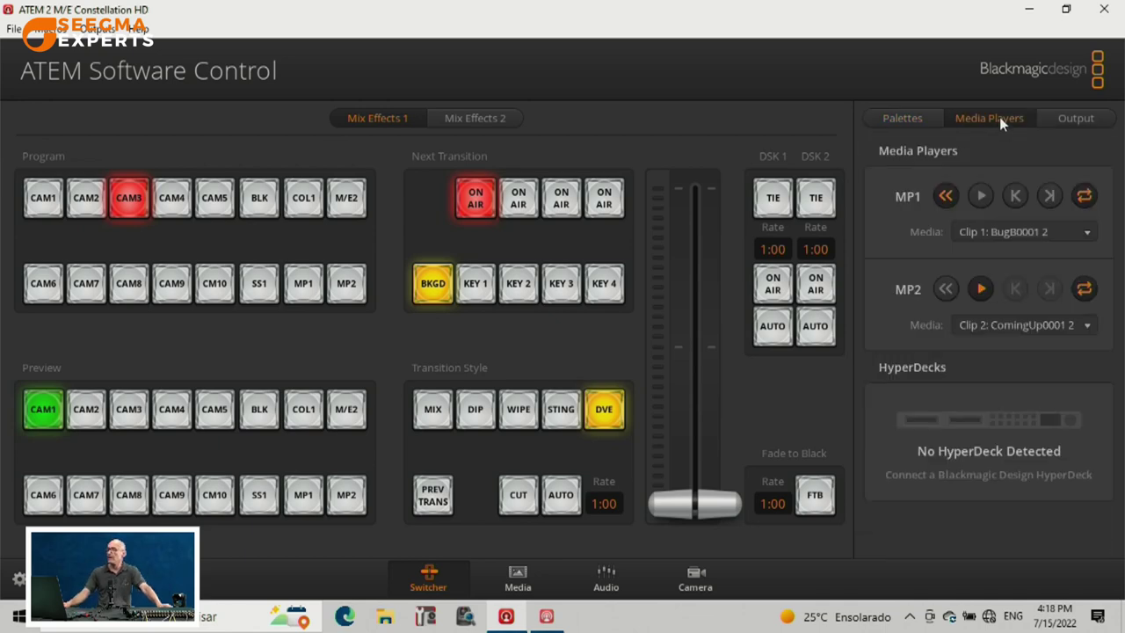
click(980, 199)
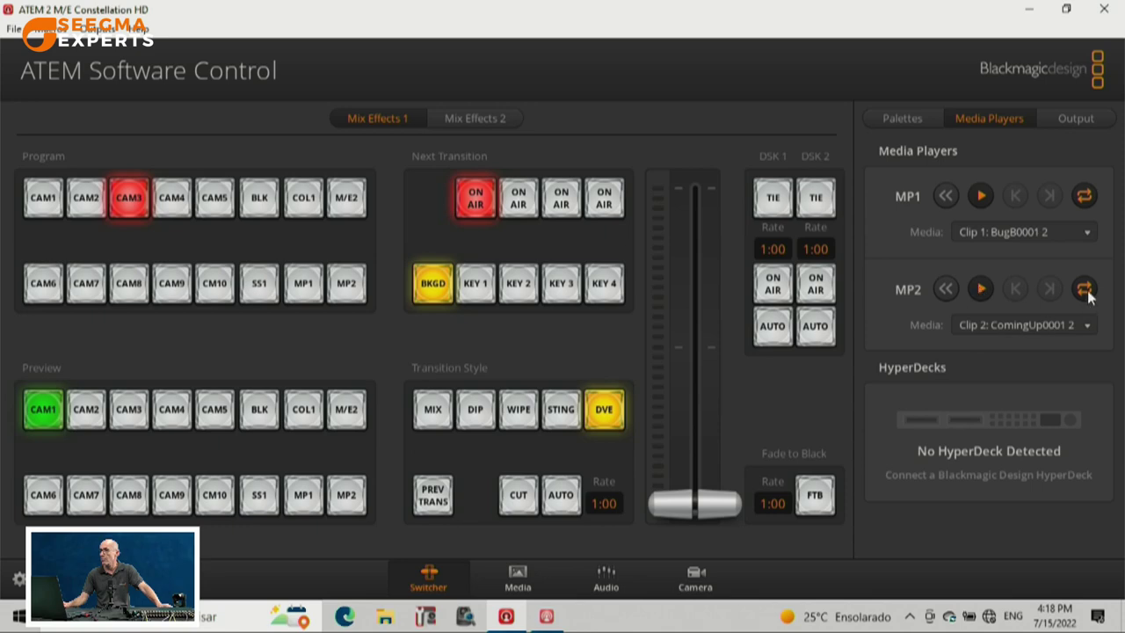
click(903, 117)
click(767, 281)
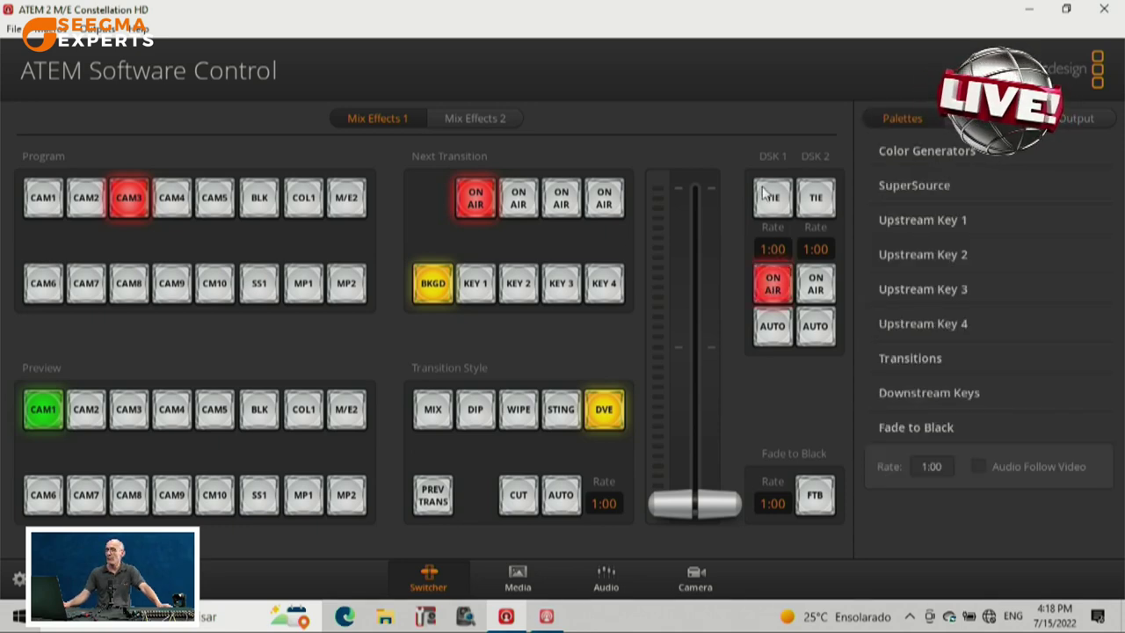
click(816, 283)
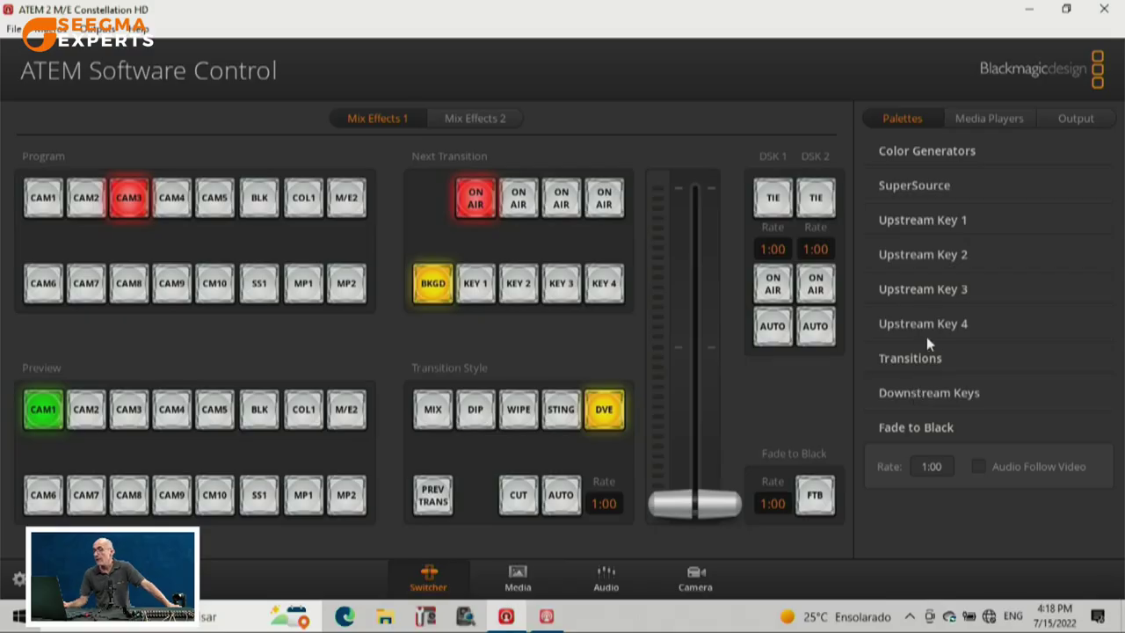
Step: Open the SuperSource settings and load the four-way News SuperSource still from slot 01 into Media Player 1
click(918, 186)
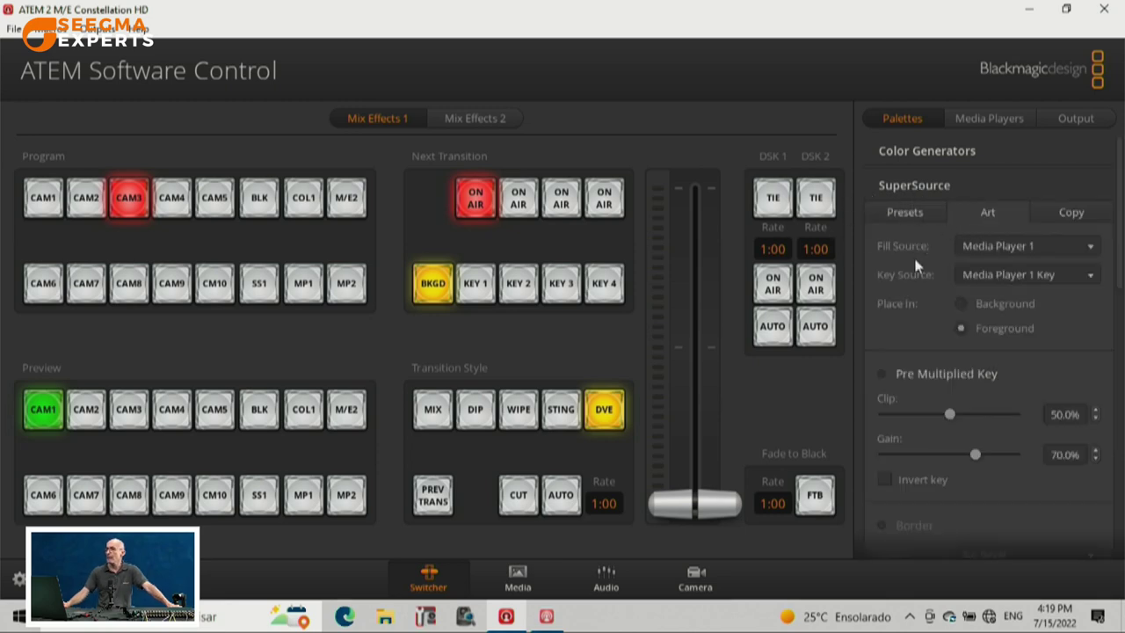
click(897, 184)
click(897, 183)
click(901, 211)
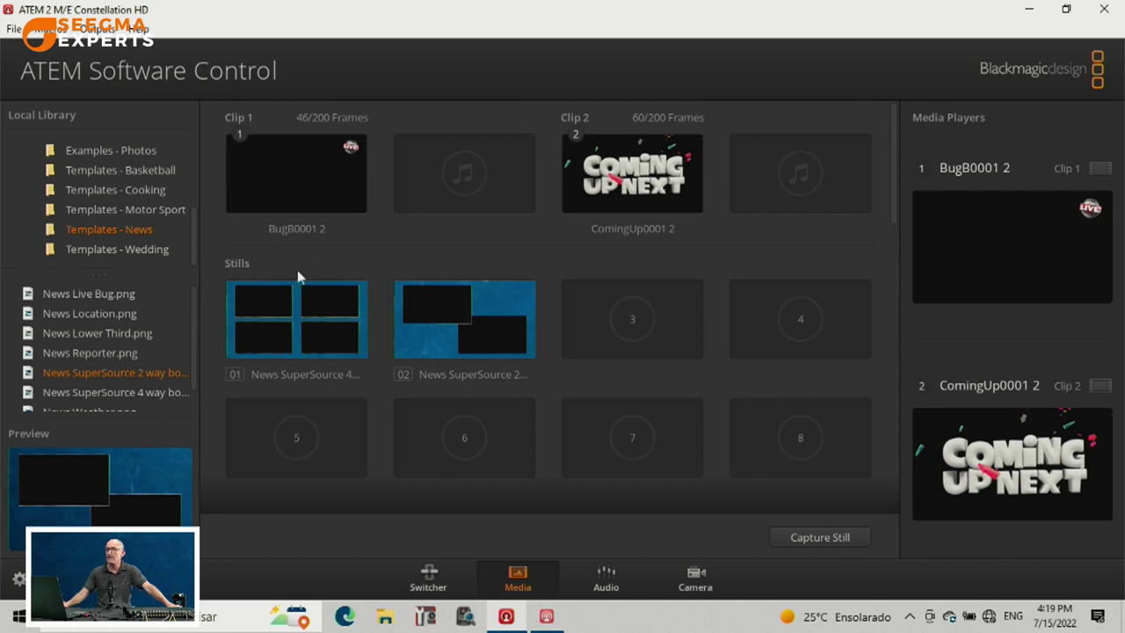
drag(284, 316, 1007, 254)
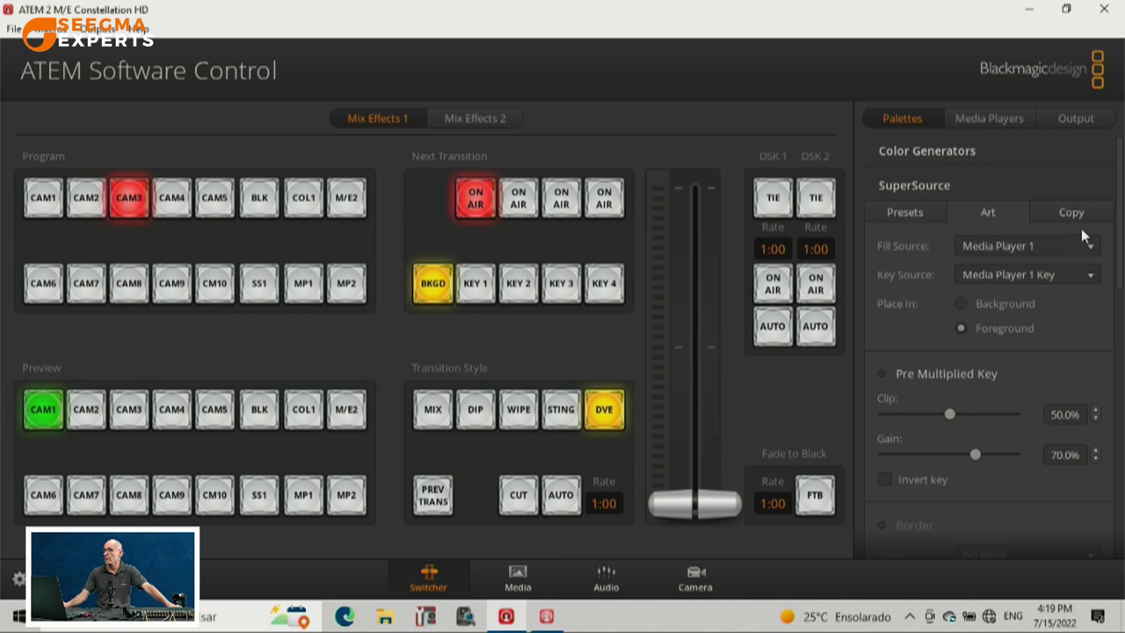
Step: Examine the sources and positions of Box 1 and Box 2 in the SuperSource box controls
click(894, 218)
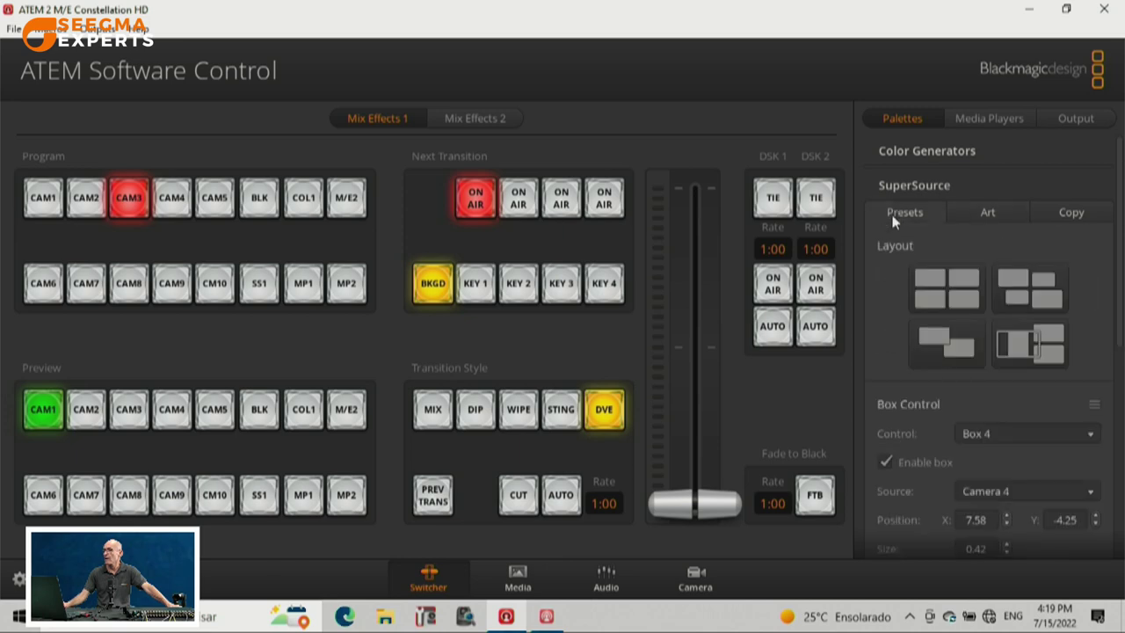
click(1094, 434)
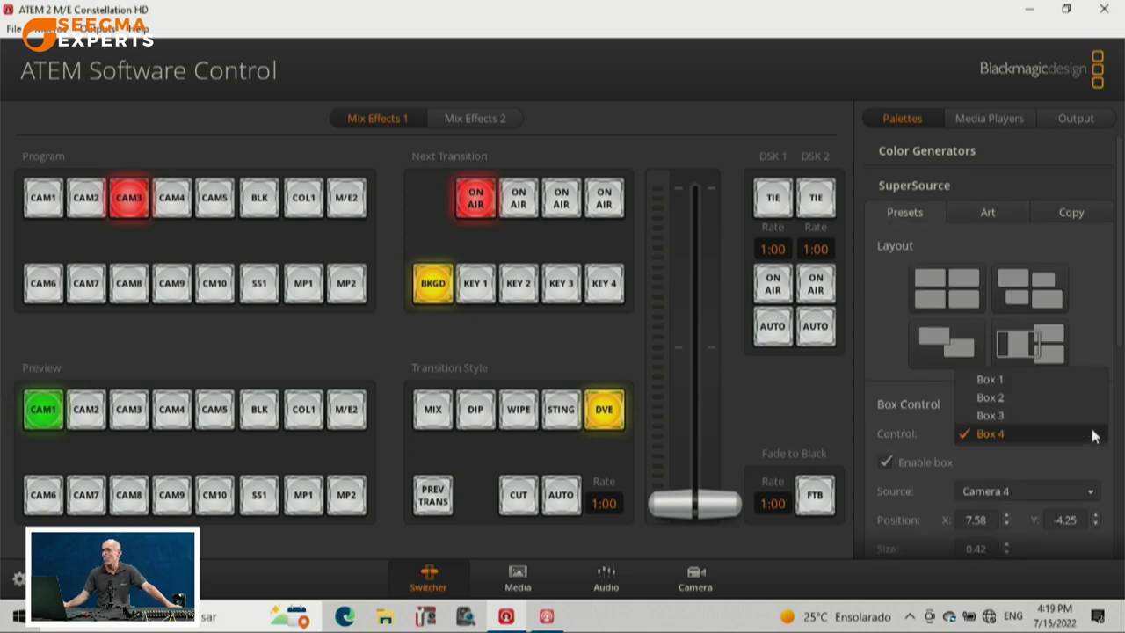
click(1001, 374)
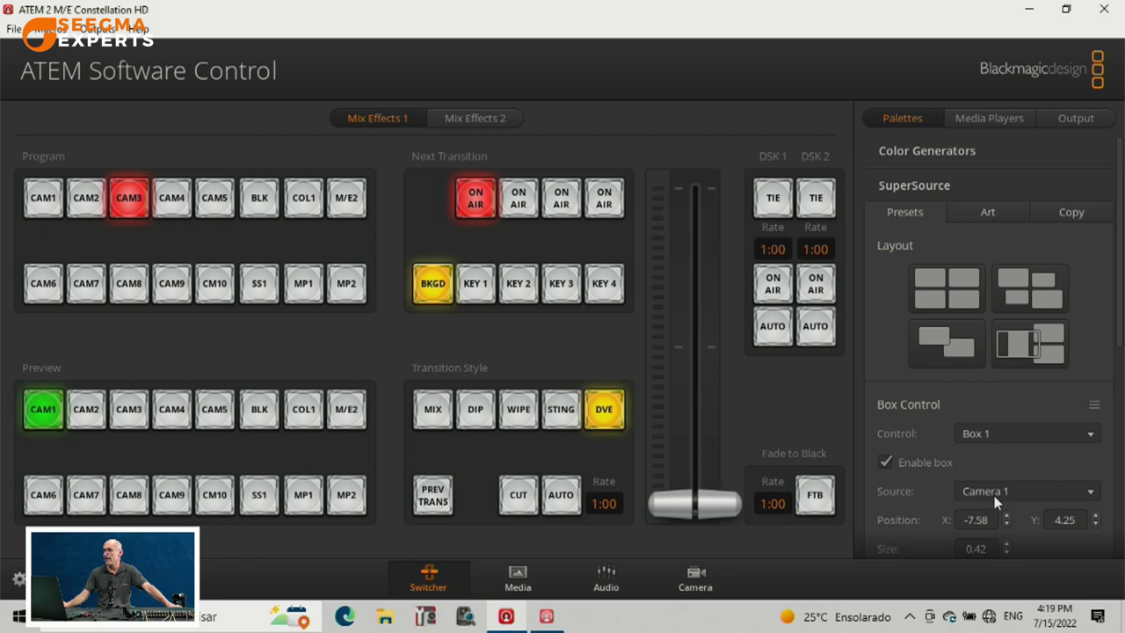
click(1090, 433)
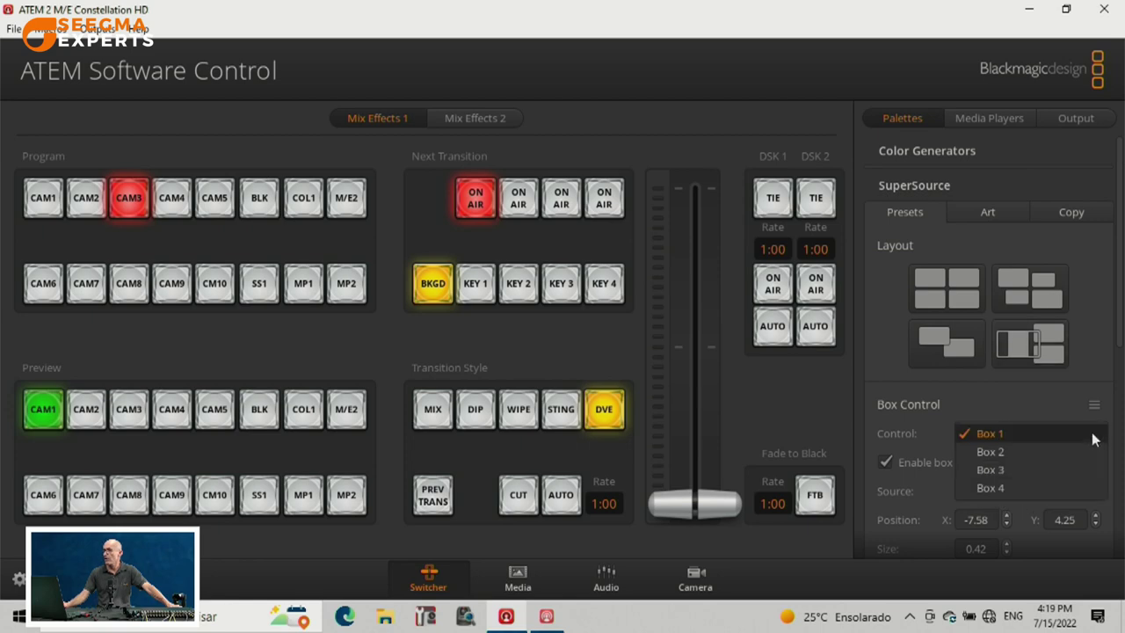
click(990, 451)
Step: Select Box 3 in the SuperSource box controls and choose Camera 3 as its source
click(1089, 434)
click(1015, 447)
click(1083, 494)
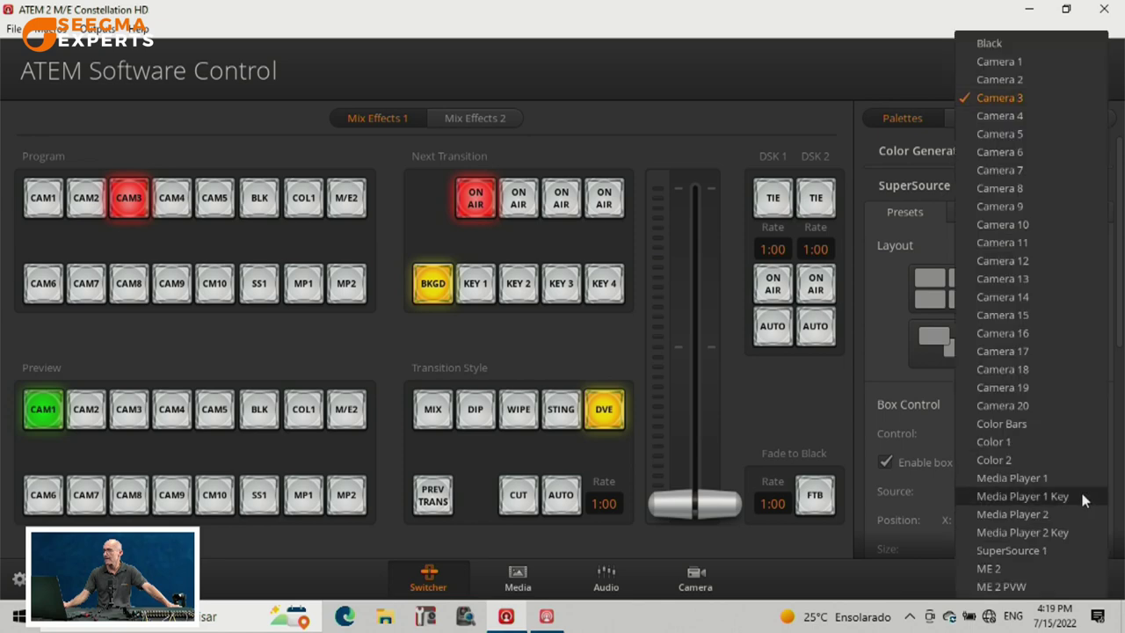
click(1011, 103)
click(1089, 434)
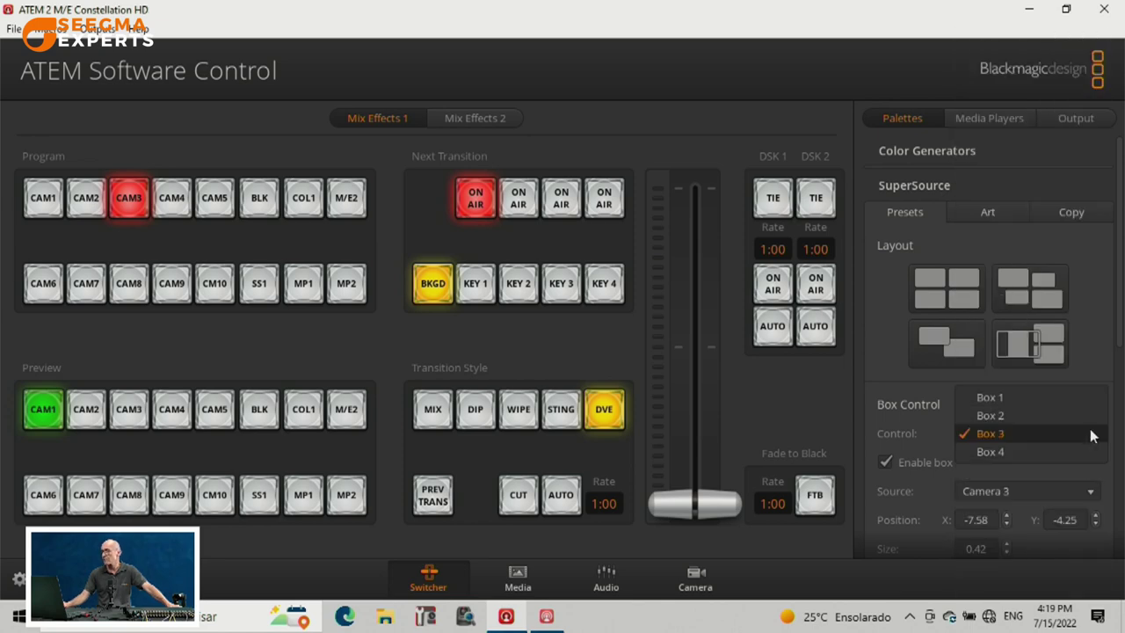
Step: Show the SuperSource art settings and put SuperSource 1 on the program output
click(988, 212)
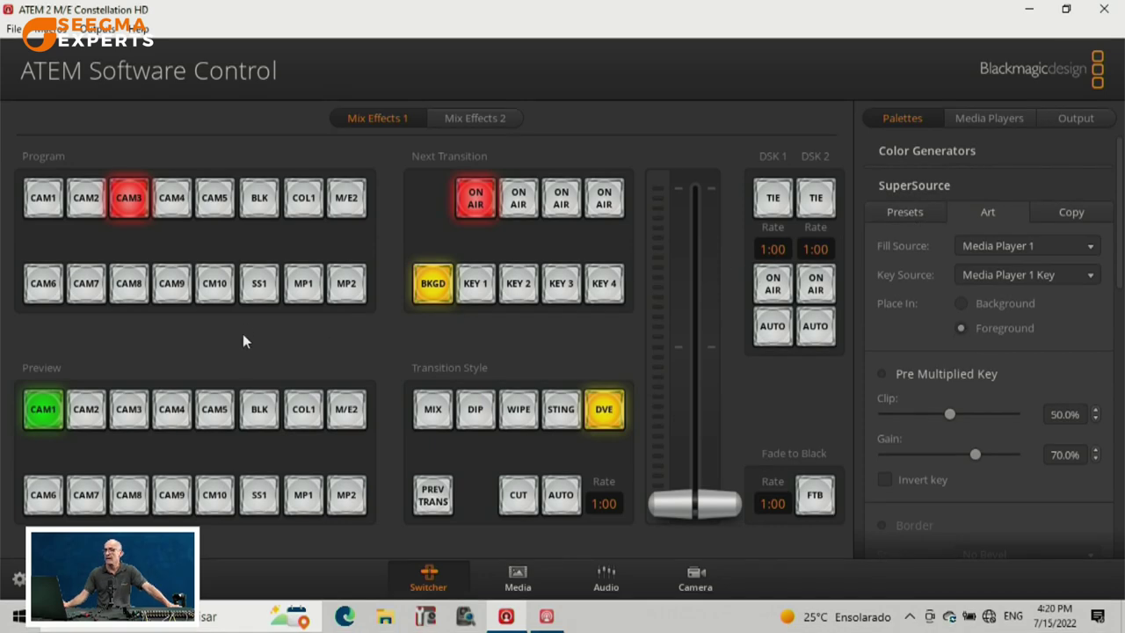
click(260, 283)
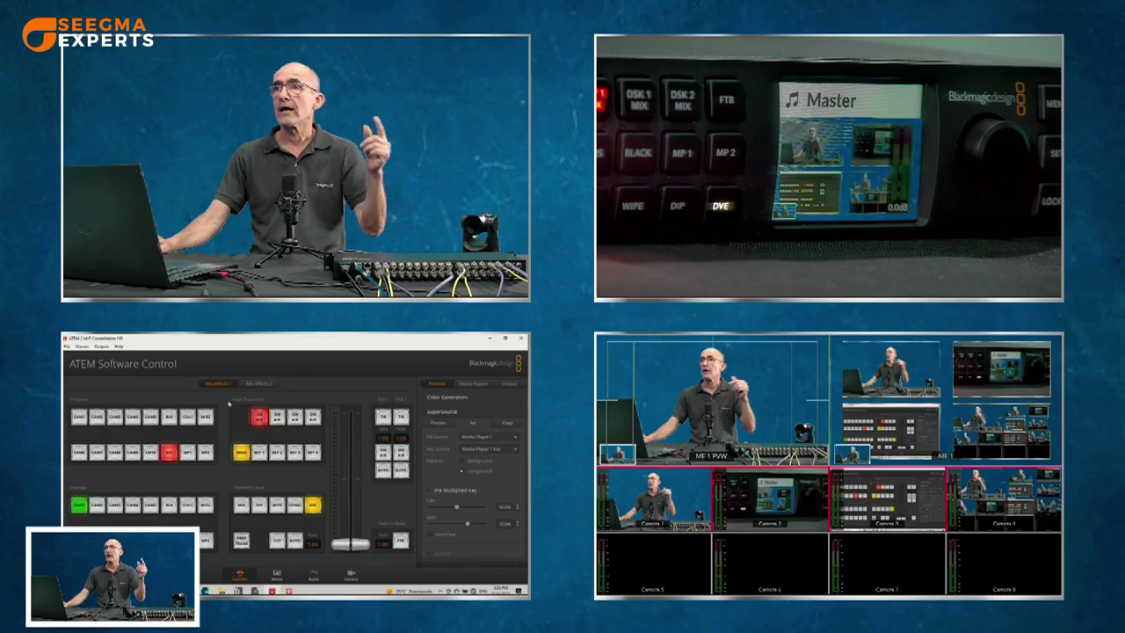